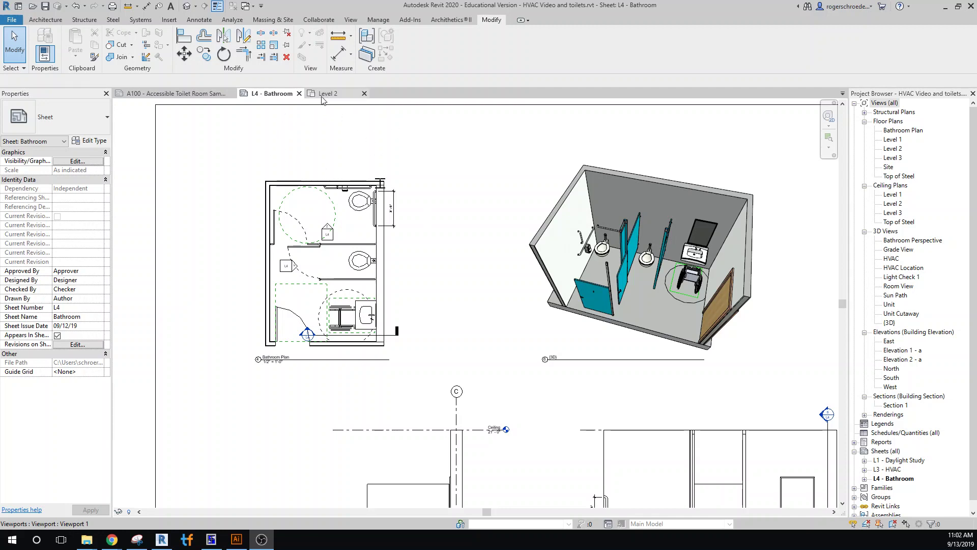
On the Level 2 floor plan, draw a vertical Generic - 8" wall about 16' 6" long just west of grid C, below grid 3.
{"action": "left_click", "coordinate": [194, 95]}
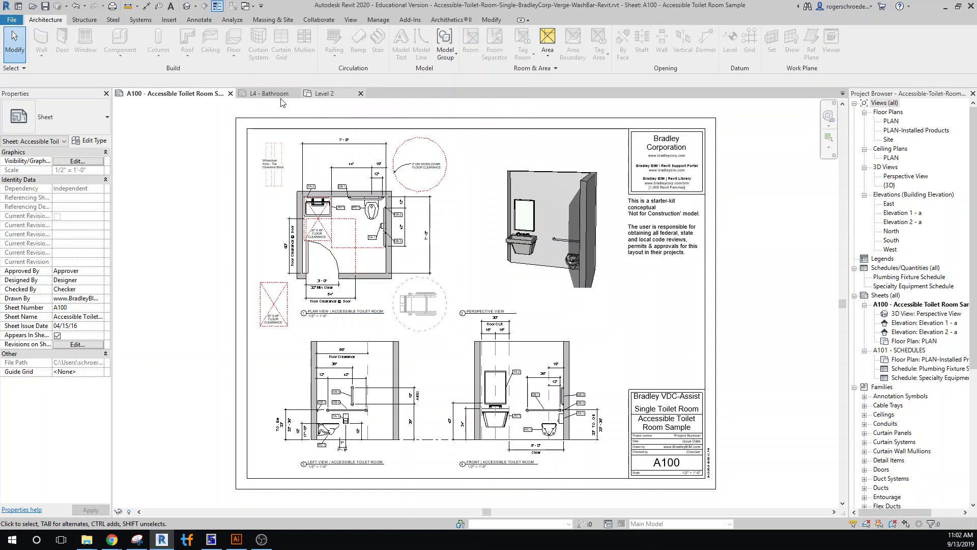
{"action": "left_click", "coordinate": [321, 95]}
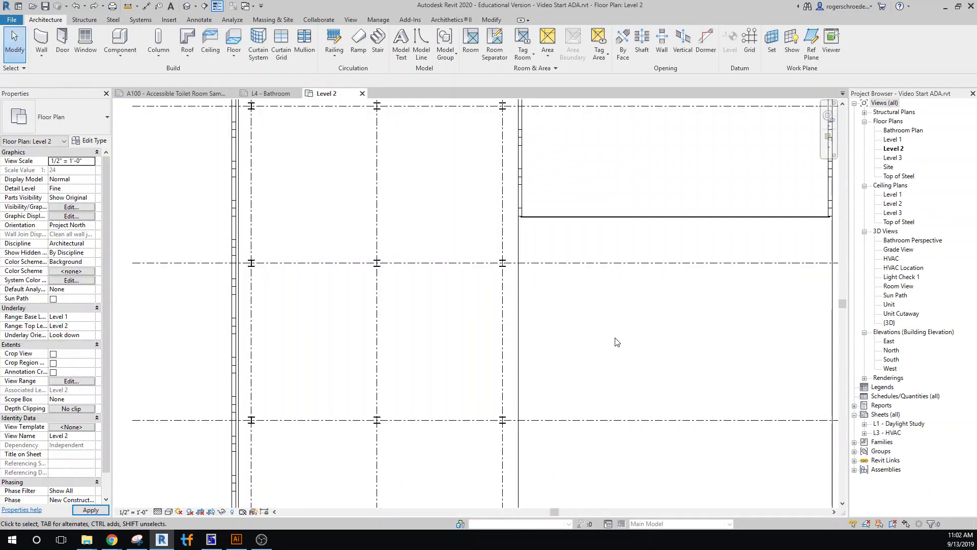
{"action": "scroll", "coordinate": [616, 338], "scroll_direction": "down", "scroll_amount": 3}
{"action": "scroll", "coordinate": [523, 292], "scroll_direction": "down", "scroll_amount": 3}
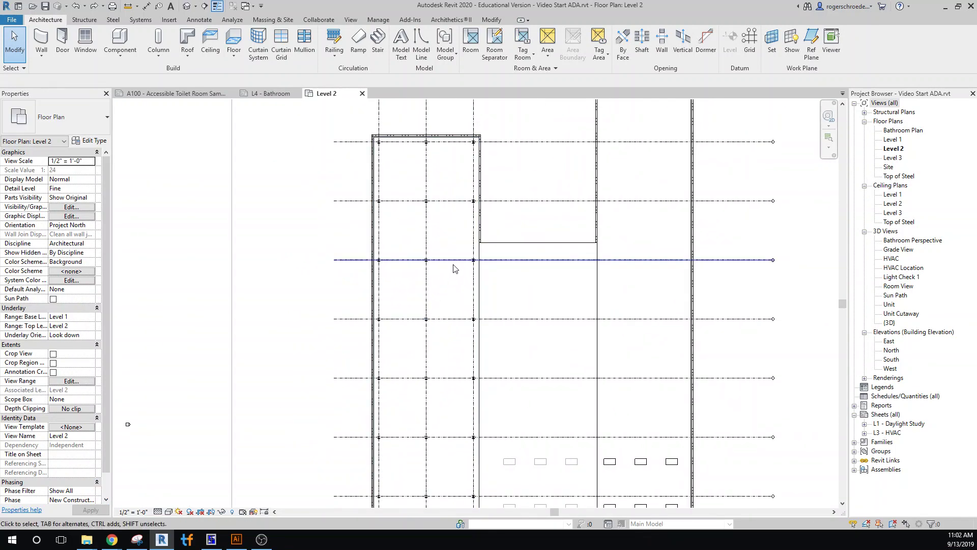
{"action": "scroll", "coordinate": [458, 289], "scroll_direction": "up", "scroll_amount": 5}
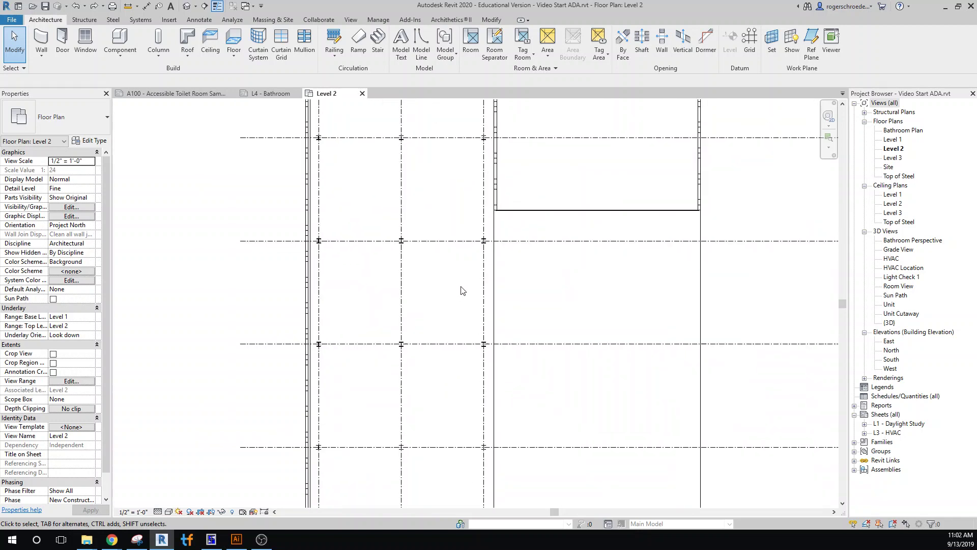
{"action": "scroll", "coordinate": [461, 291], "scroll_direction": "up", "scroll_amount": 1}
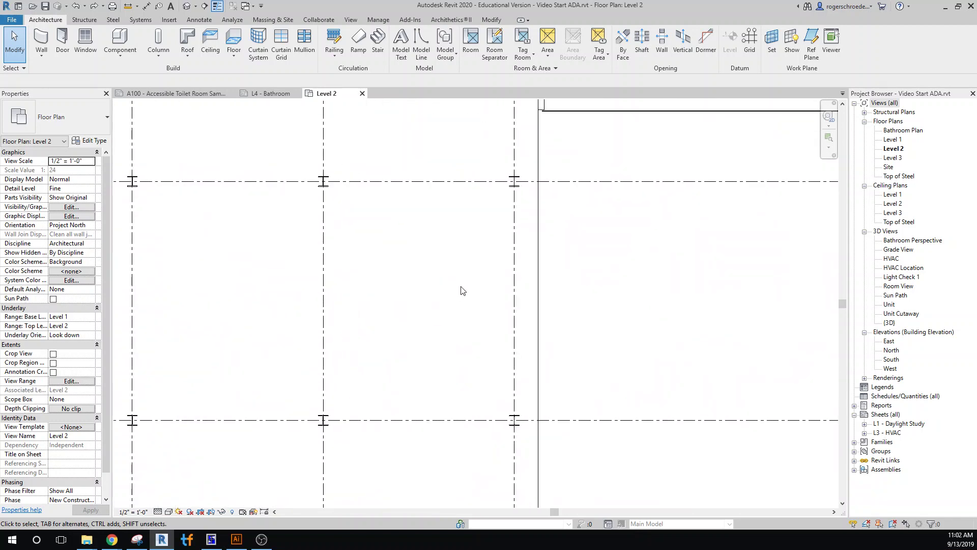
{"action": "left_click", "coordinate": [39, 45]}
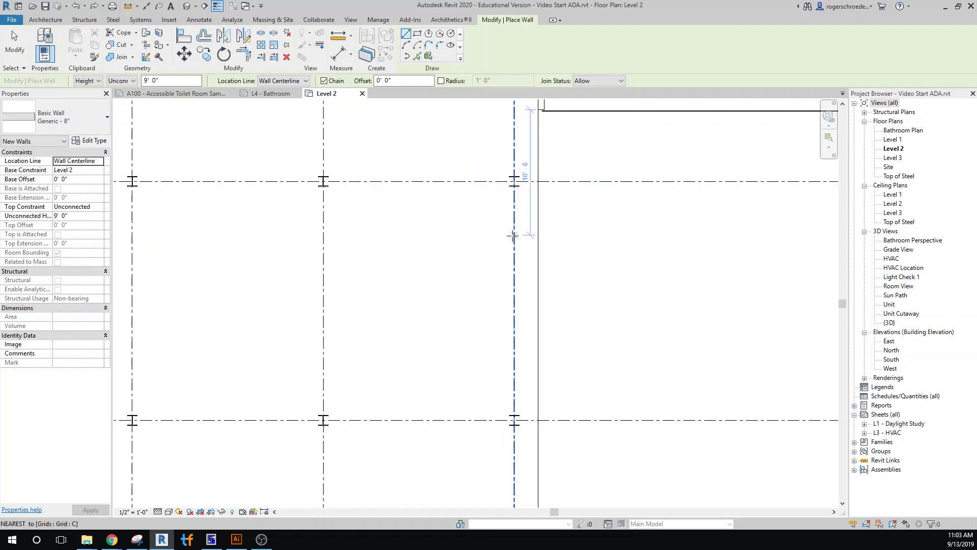
{"action": "left_click", "coordinate": [498, 203]}
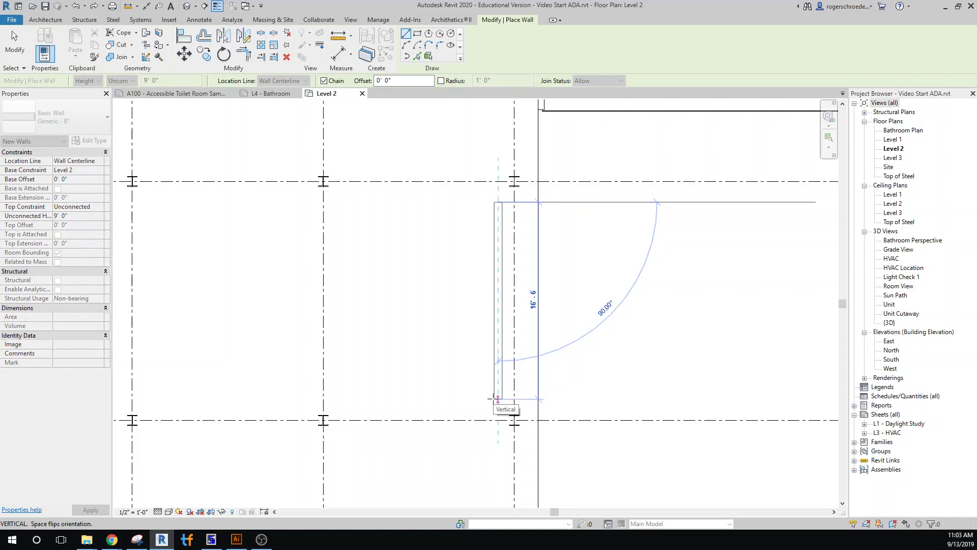
{"action": "left_click", "coordinate": [497, 399]}
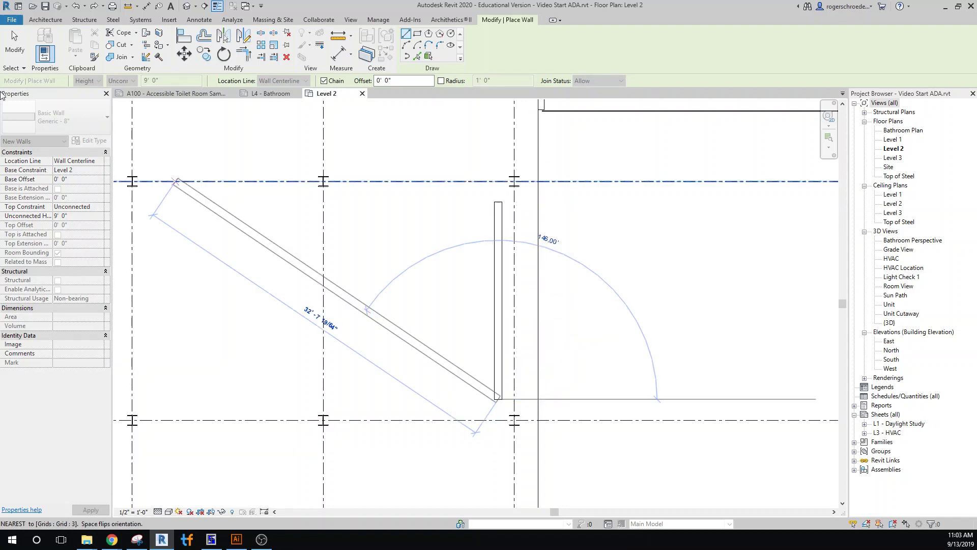
{"action": "left_click", "coordinate": [19, 58]}
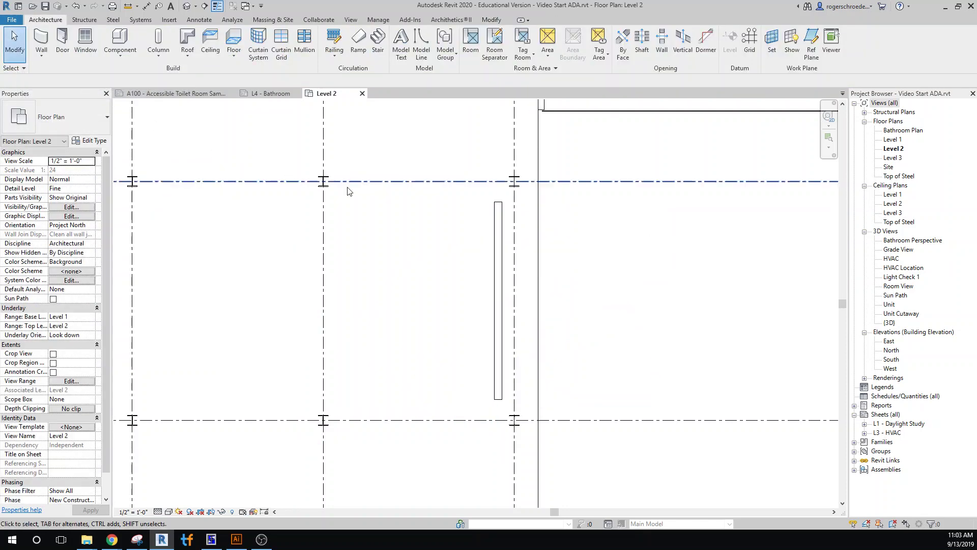
Draw an Interior - 4 7/8" Partition (1-hr) wall about 12' 6" long along grid 3, running west from above the vertical wall.
{"action": "left_click", "coordinate": [42, 40]}
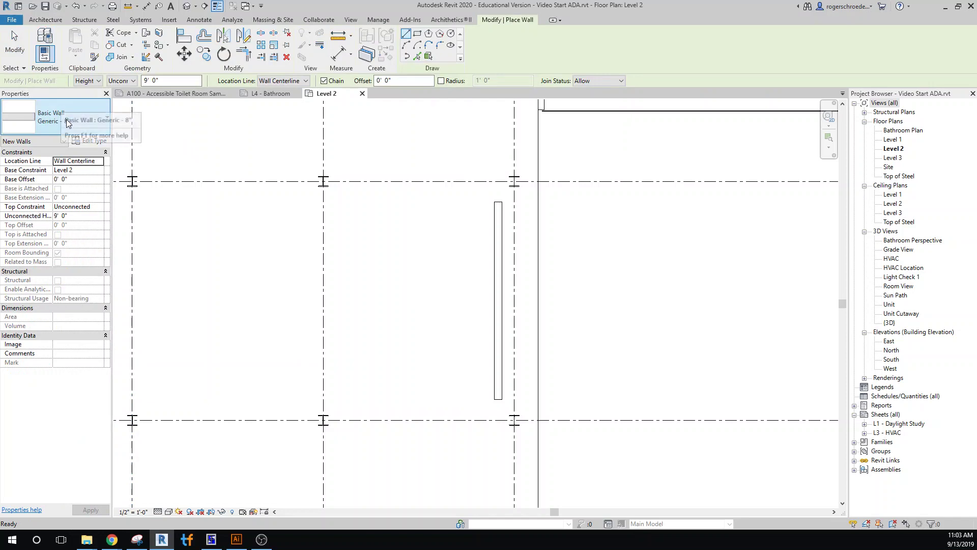
{"action": "left_click", "coordinate": [68, 122]}
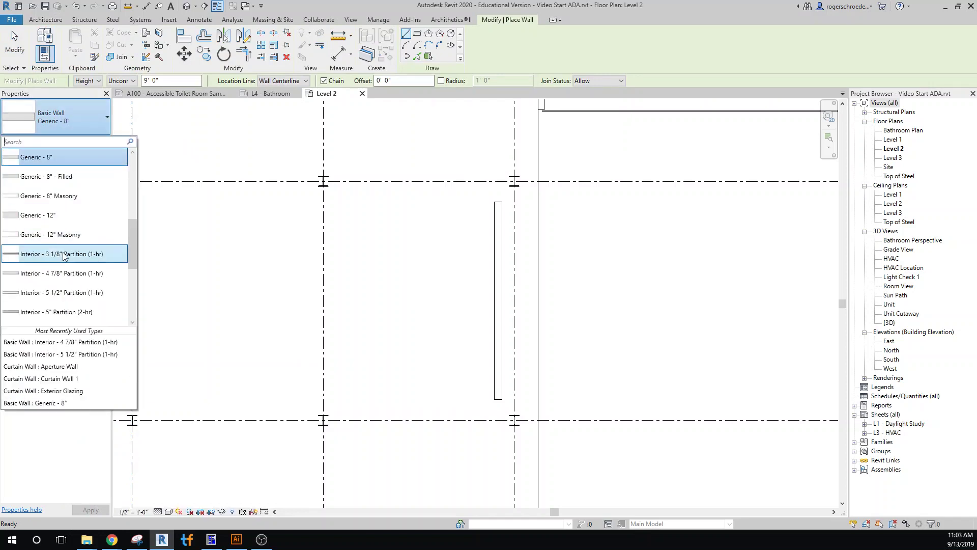
{"action": "left_click", "coordinate": [59, 274]}
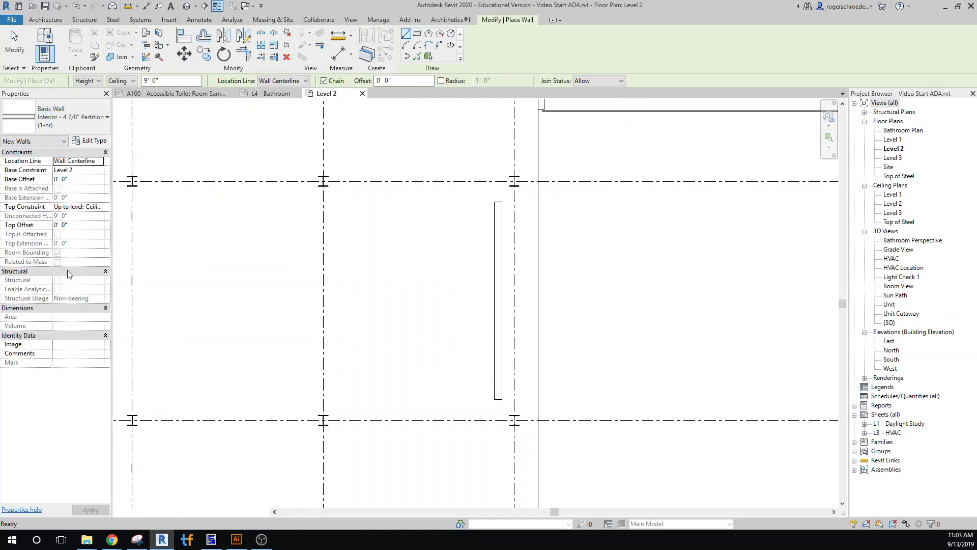
{"action": "left_click", "coordinate": [495, 180]}
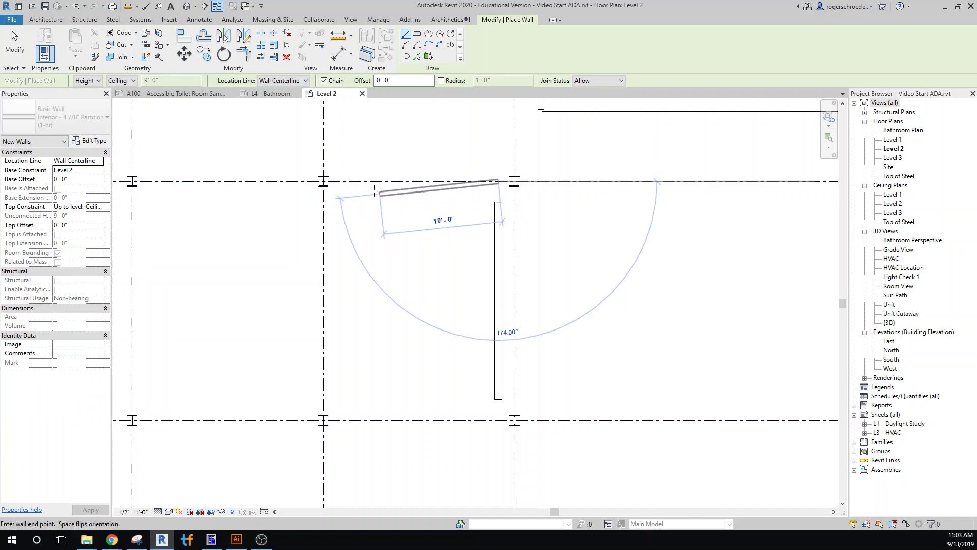
{"action": "left_click", "coordinate": [350, 182]}
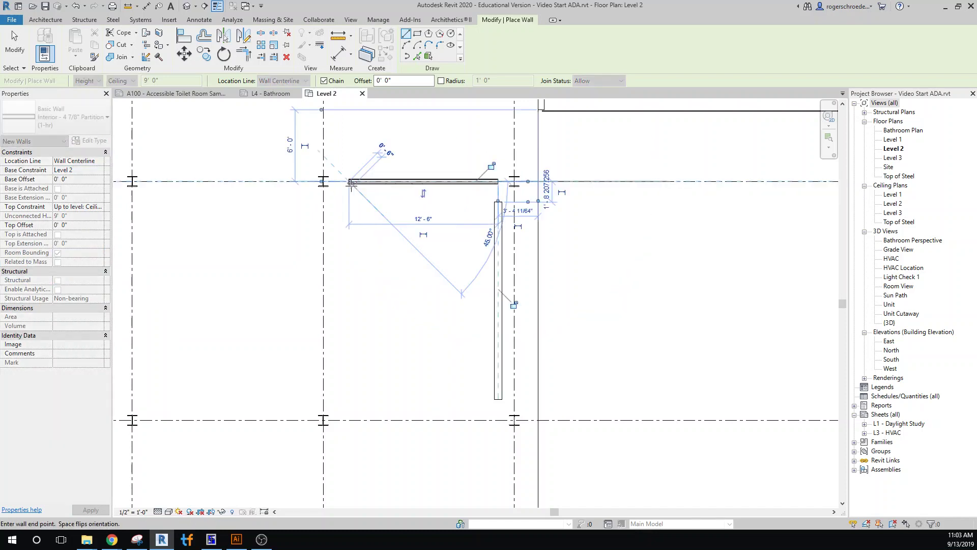
{"action": "left_click", "coordinate": [19, 61]}
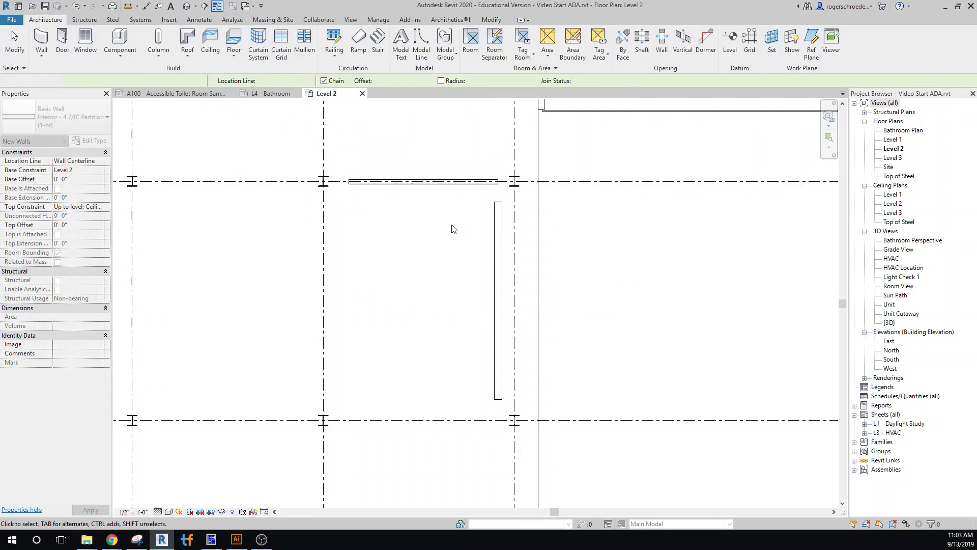
Extend the upper end of the vertical wall to meet the east end of the partition along grid 3.
{"action": "left_click", "coordinate": [499, 216]}
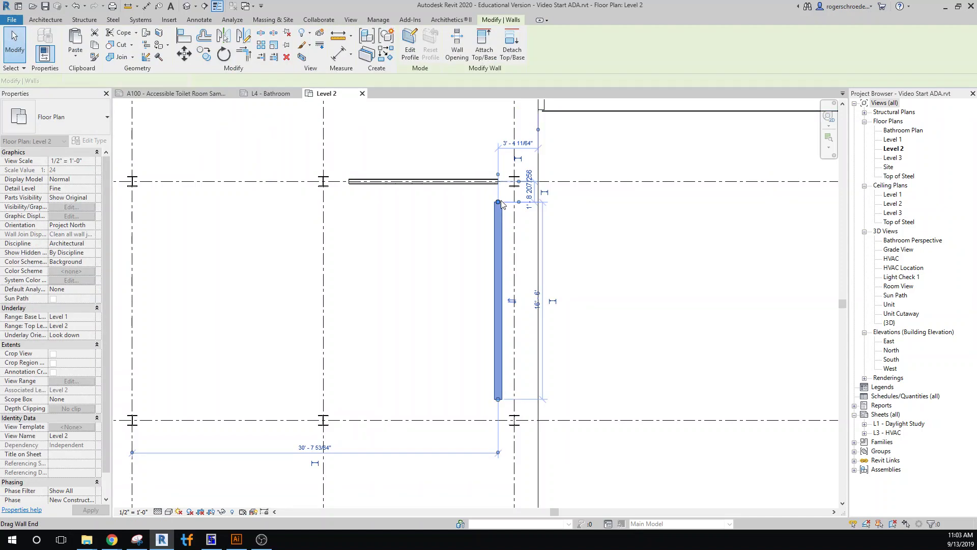
{"action": "left_click_drag", "start_coordinate": [499, 202], "coordinate": [498, 181]}
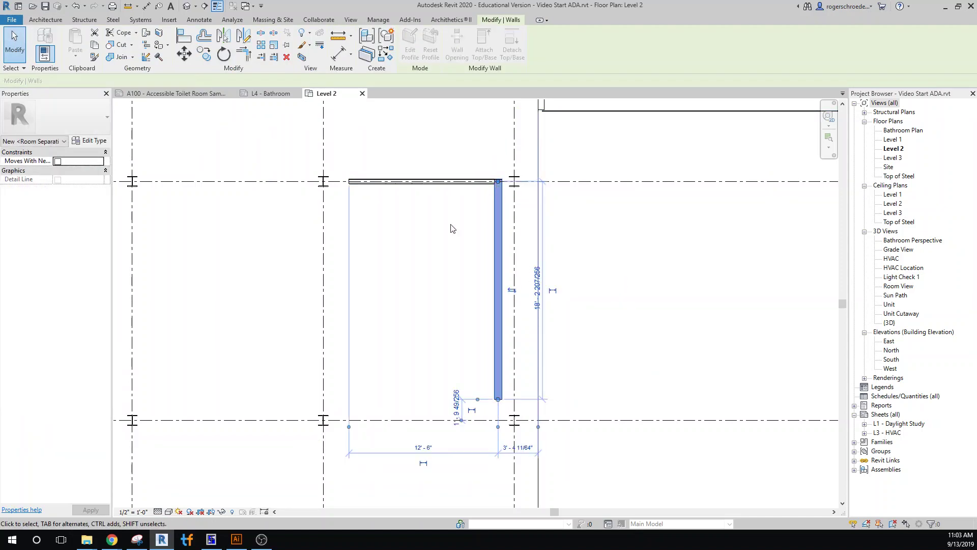
{"action": "left_click", "coordinate": [440, 230]}
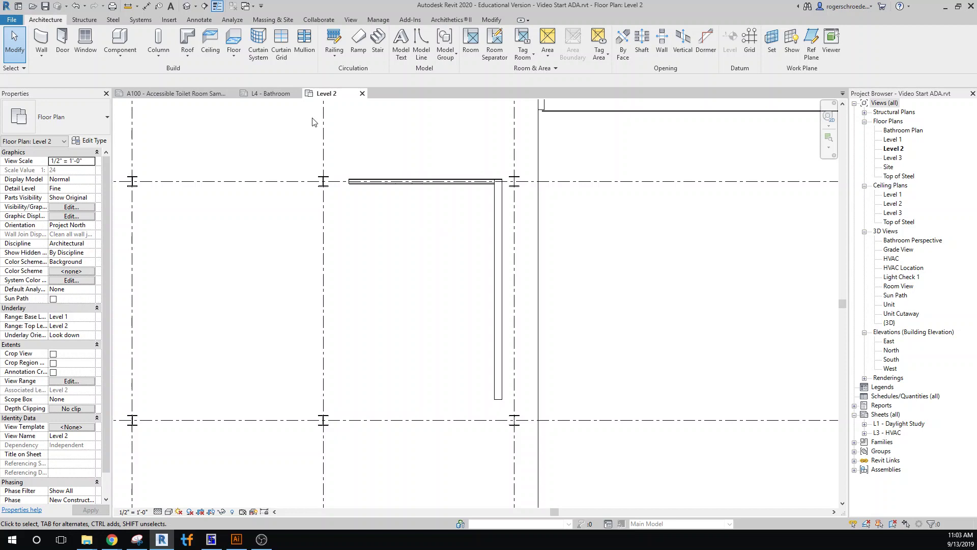
Review the bathroom plan and 3D view on sheet L4 - Bathroom, and return to the Level 2 plan.
{"action": "left_click", "coordinate": [266, 95]}
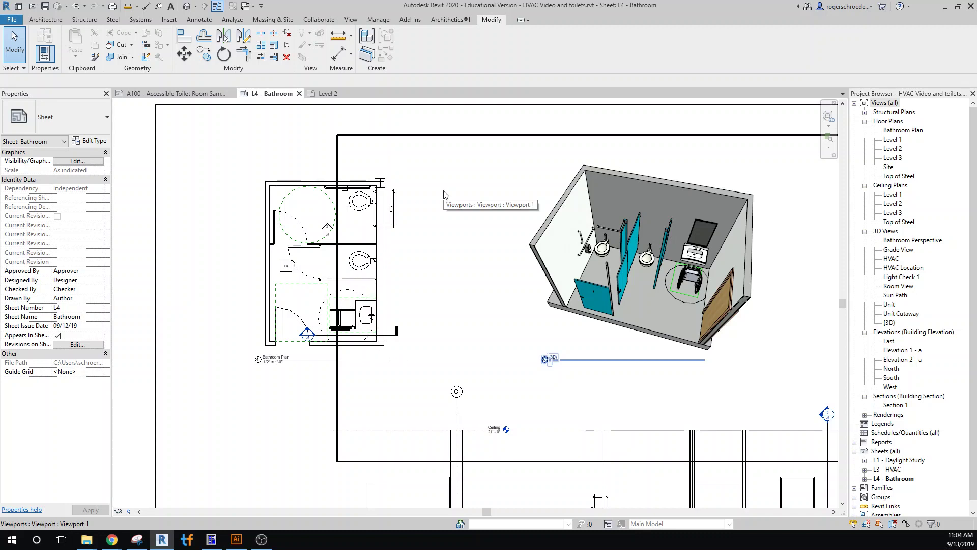
{"action": "left_click", "coordinate": [326, 95]}
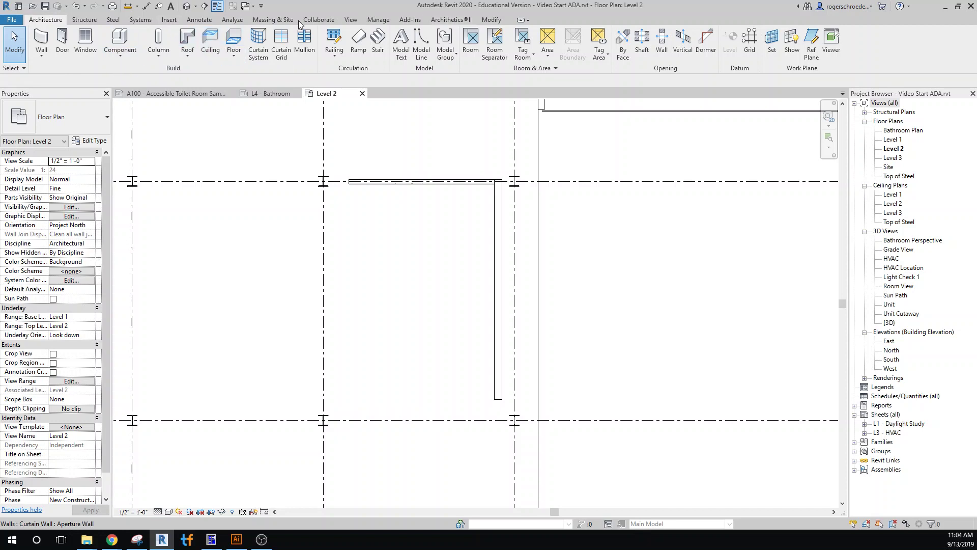
{"action": "left_click", "coordinate": [376, 19]}
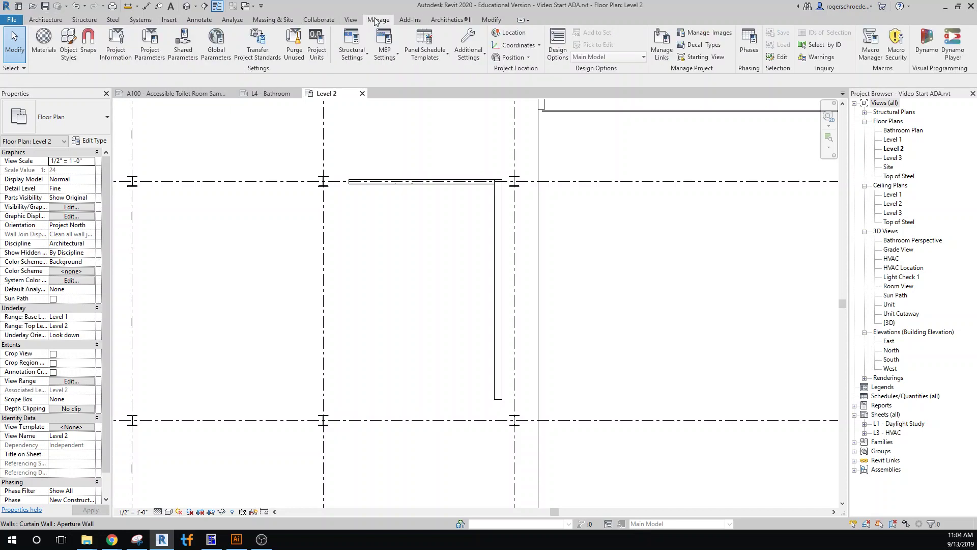
Start loading a family and browse to the Plumbing folder of the US Imperial library.
{"action": "left_click", "coordinate": [170, 21]}
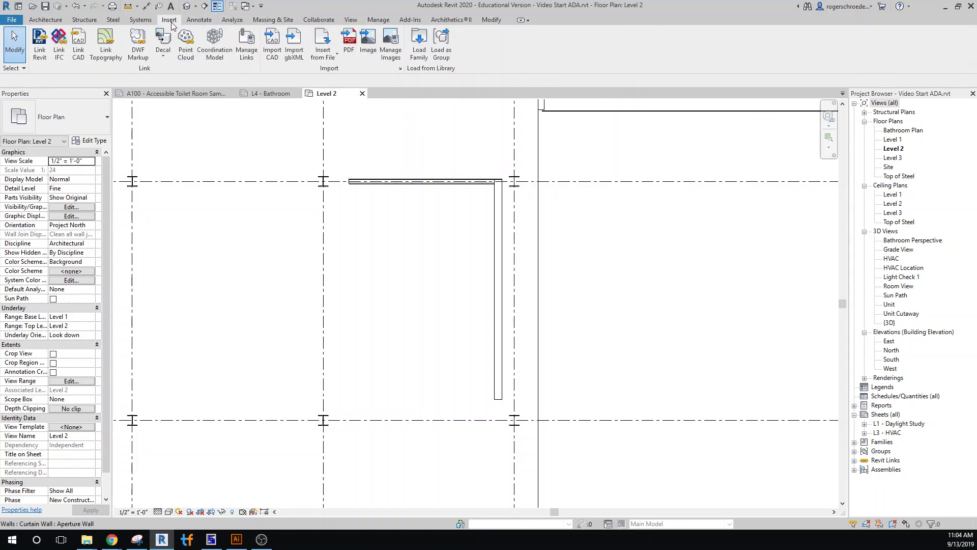
{"action": "left_click", "coordinate": [421, 54]}
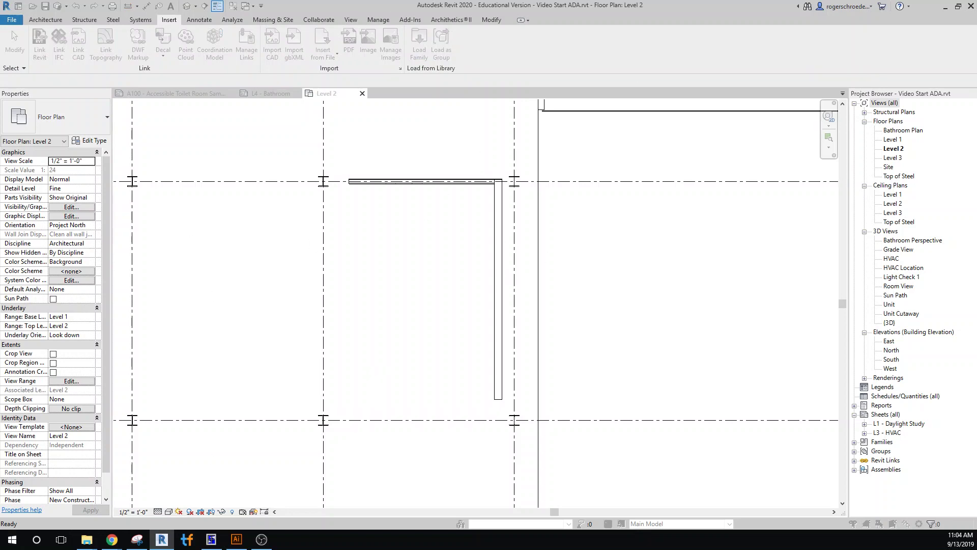
{"action": "left_click_drag", "start_coordinate": [834, 279], "coordinate": [437, 173]}
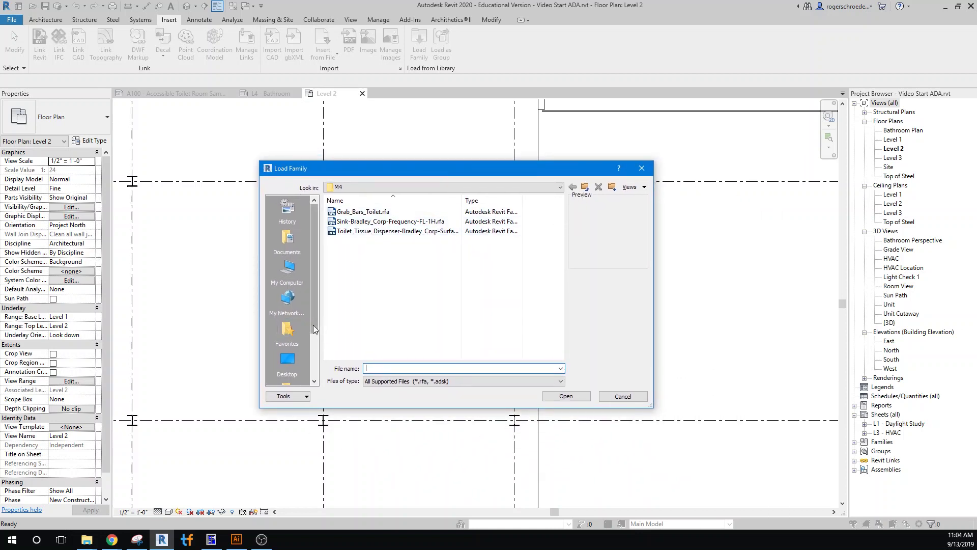
{"action": "left_click_drag", "start_coordinate": [313, 325], "coordinate": [313, 367]}
{"action": "left_click", "coordinate": [286, 332]}
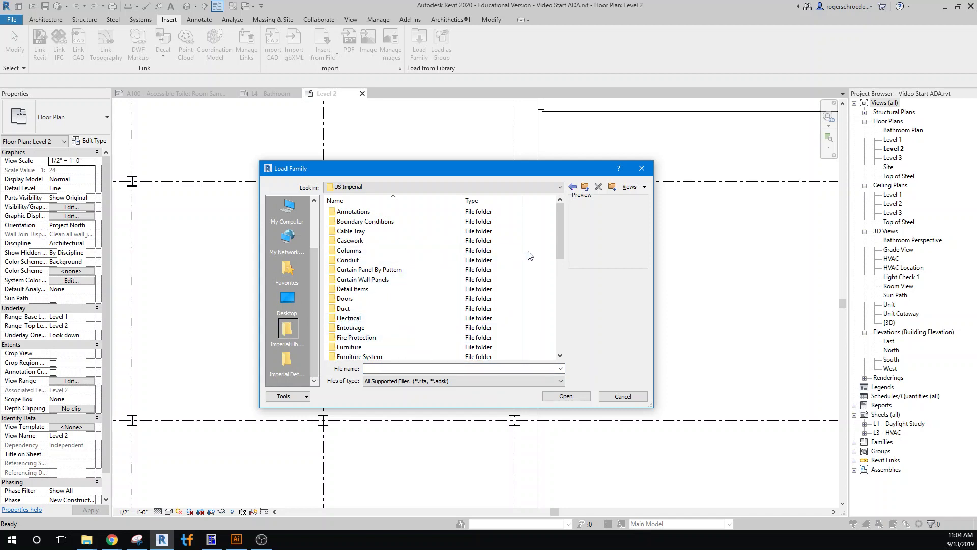
{"action": "left_click_drag", "start_coordinate": [560, 250], "coordinate": [560, 293]}
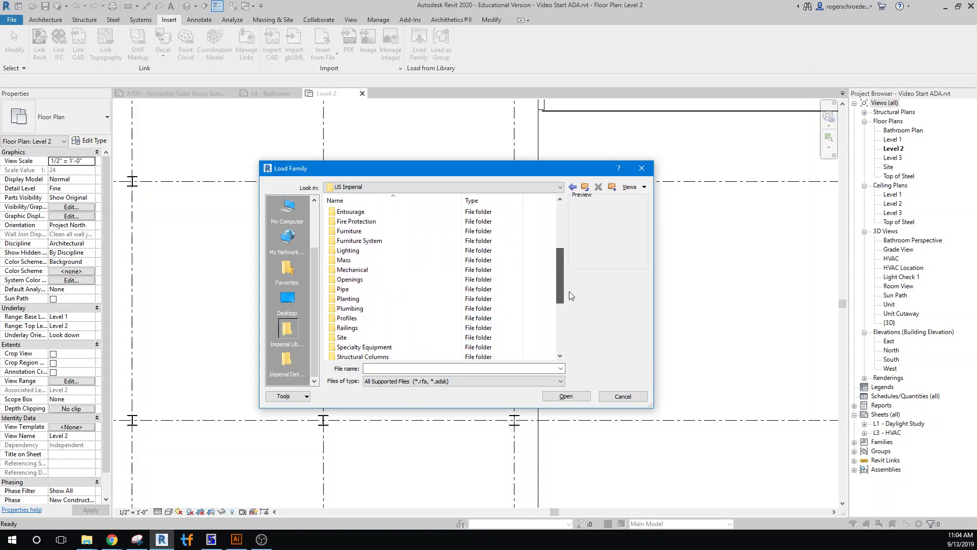
{"action": "double_click", "coordinate": [391, 309]}
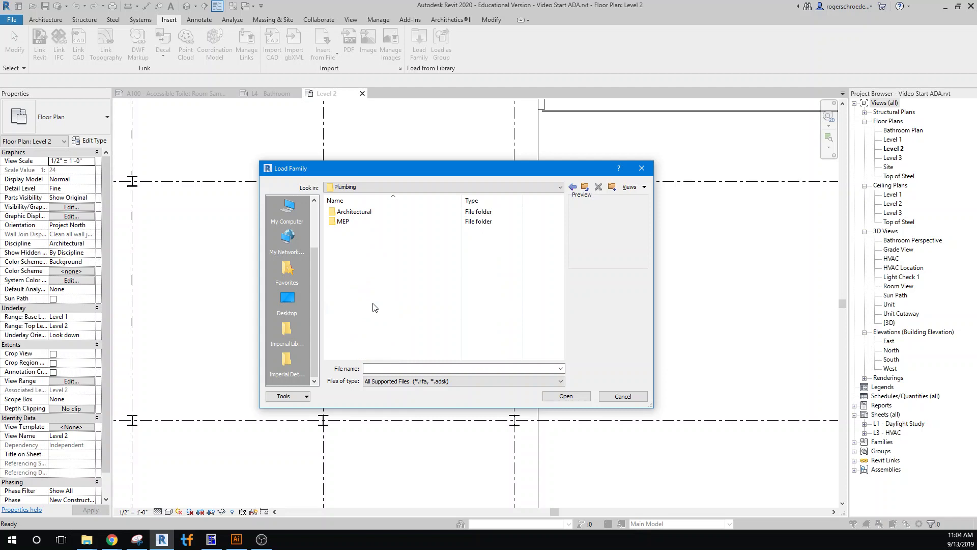
Load Toilet-Commercial-Wall-3D.rfa from the Architectural, Fixtures, Water Closets folder into the project.
{"action": "left_click", "coordinate": [339, 213]}
{"action": "left_click", "coordinate": [339, 214]}
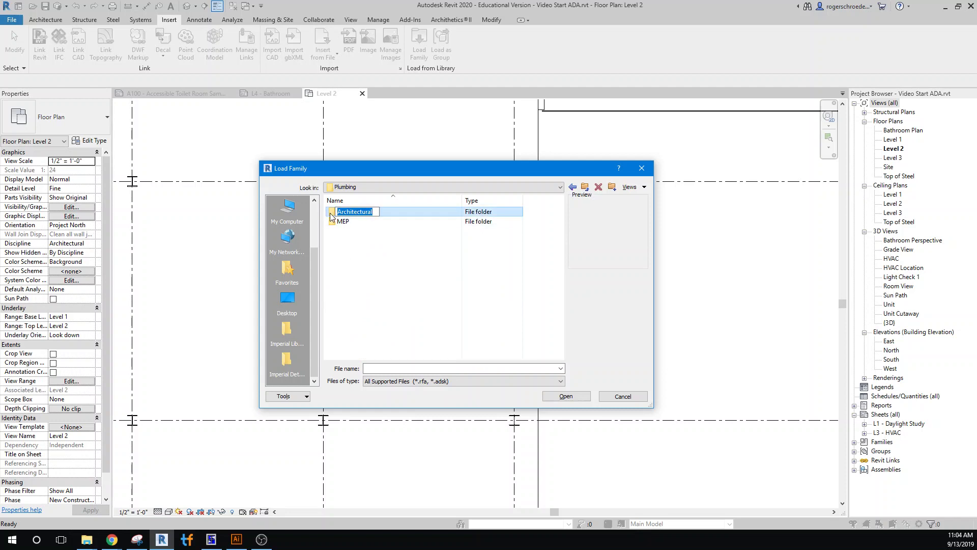
{"action": "left_click", "coordinate": [331, 215]}
{"action": "double_click", "coordinate": [332, 213]}
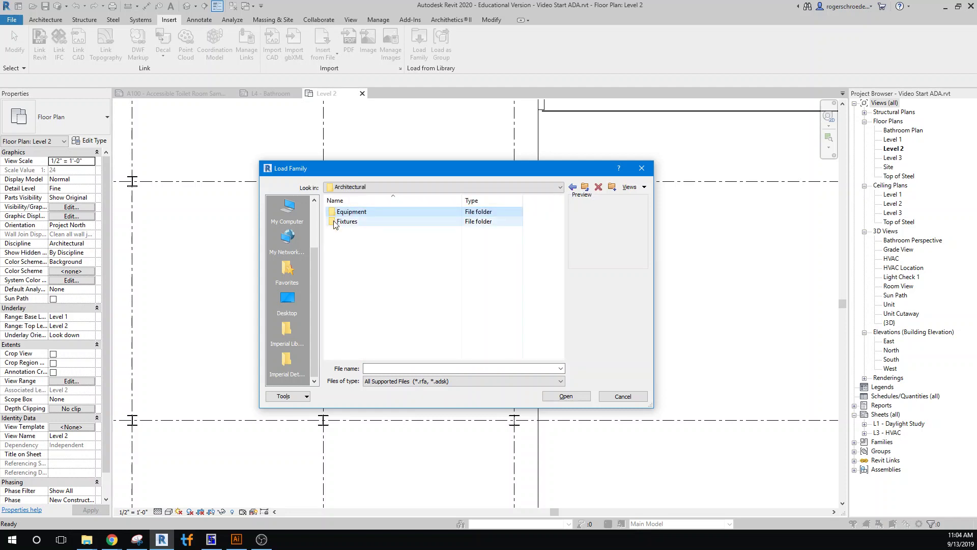
{"action": "double_click", "coordinate": [336, 222]}
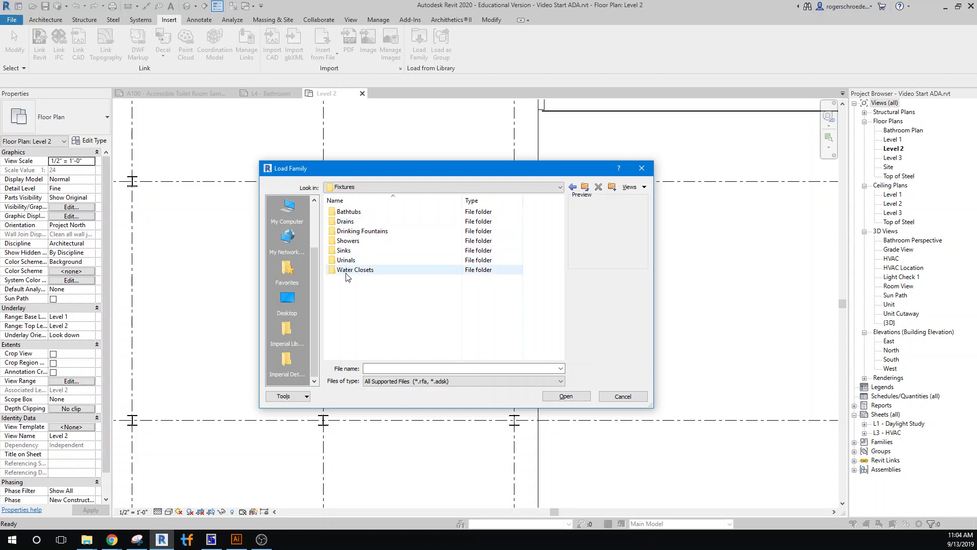
{"action": "double_click", "coordinate": [334, 271]}
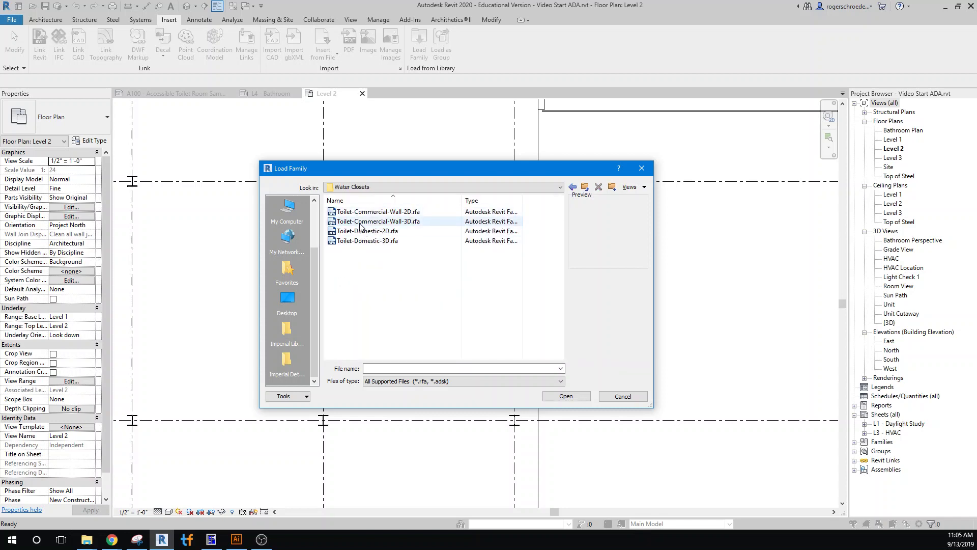
{"action": "left_click", "coordinate": [361, 224]}
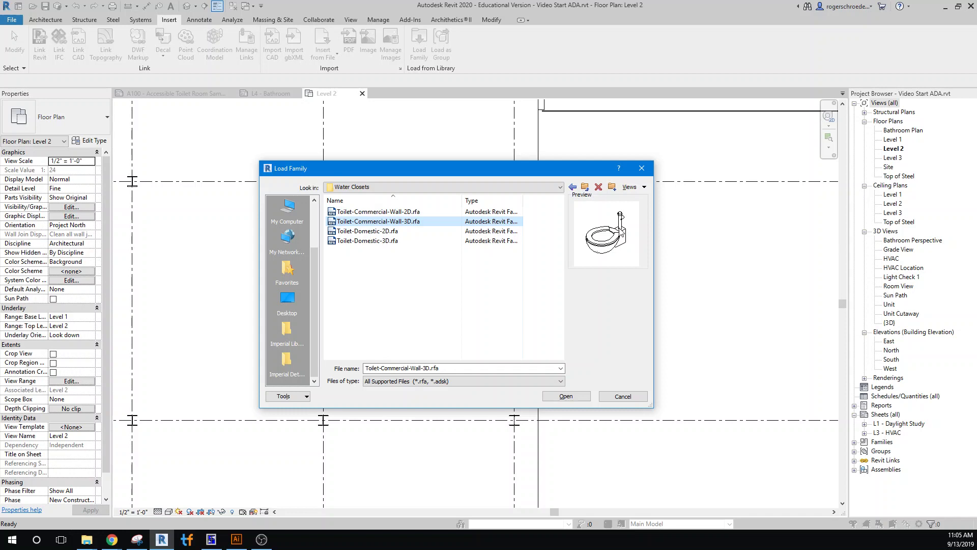
{"action": "left_click", "coordinate": [587, 399]}
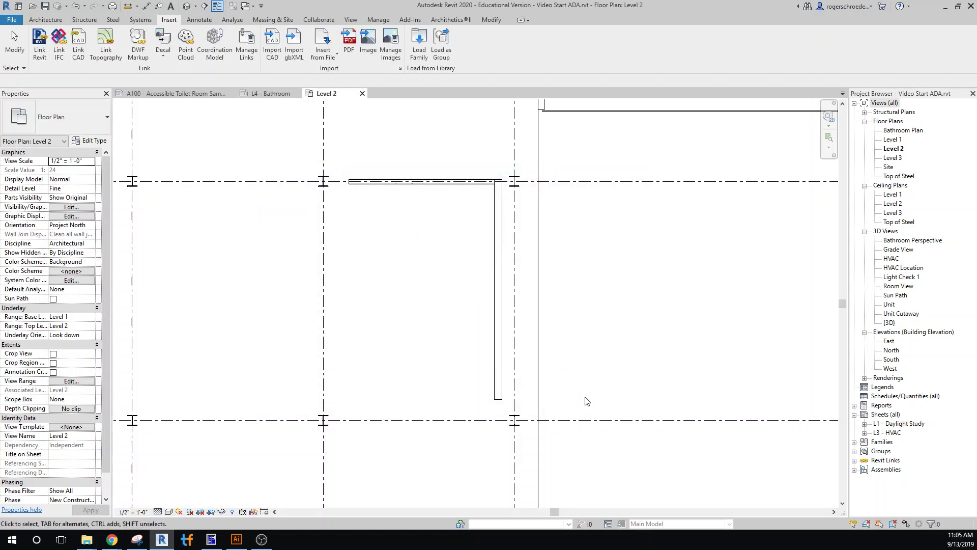
Start placing a component and choose the 15" Seat Height type of Toilet-Commercial-Wall-3D.
{"action": "left_click", "coordinate": [47, 21]}
{"action": "left_click", "coordinate": [115, 54]}
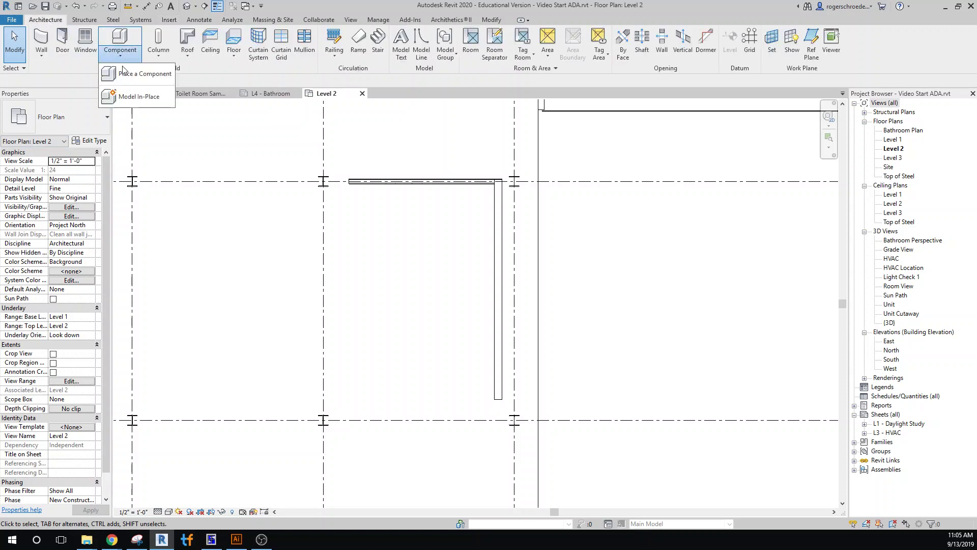
{"action": "left_click", "coordinate": [124, 73]}
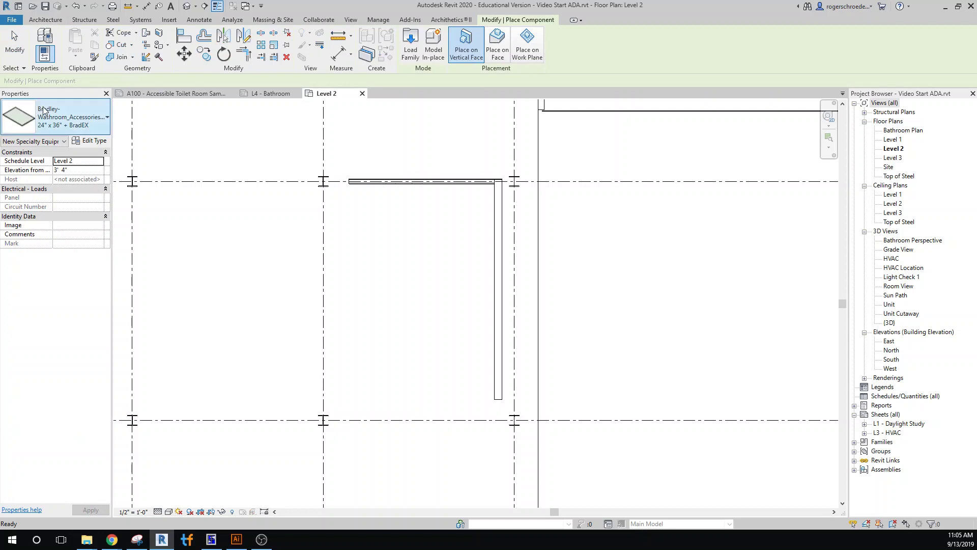
{"action": "left_click", "coordinate": [51, 120]}
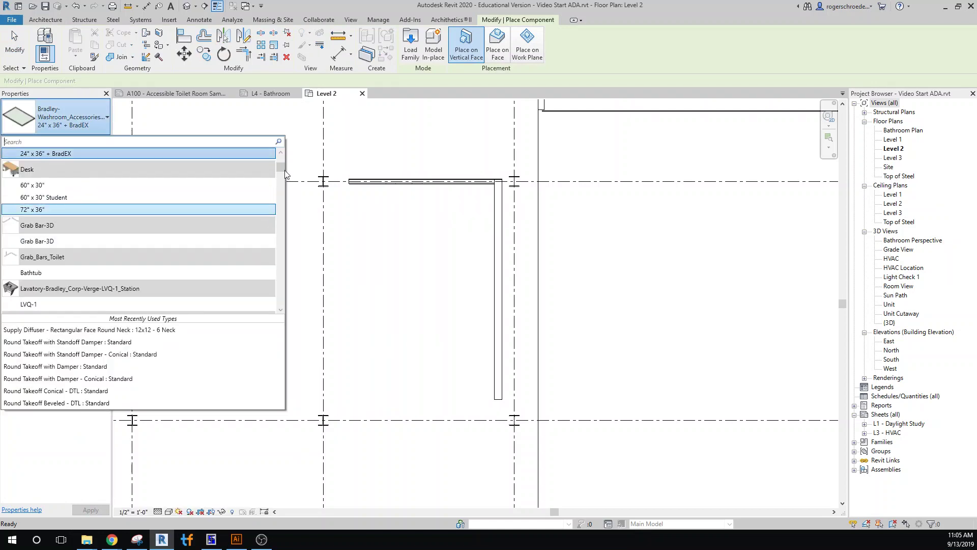
{"action": "left_click_drag", "start_coordinate": [283, 170], "coordinate": [282, 292]}
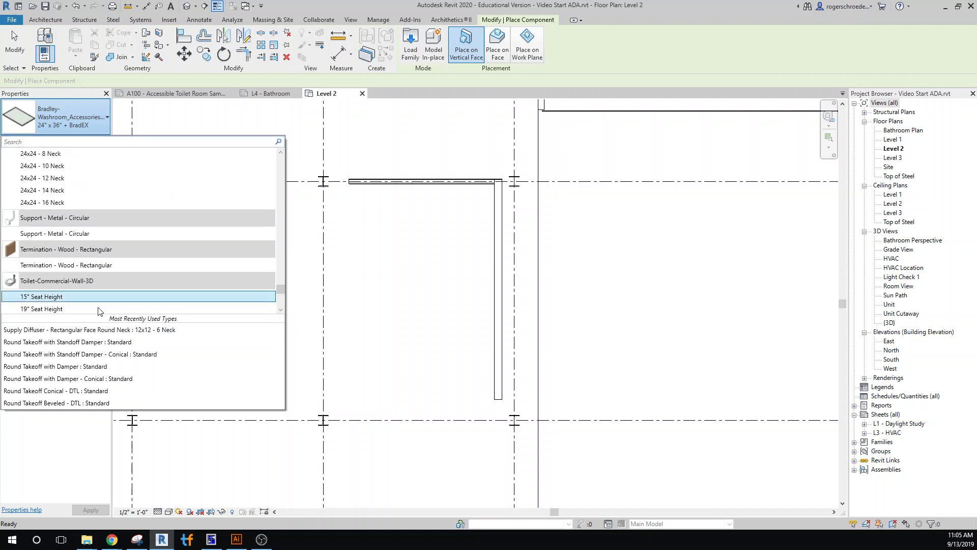
{"action": "mouse_move", "coordinate": [41, 301]}
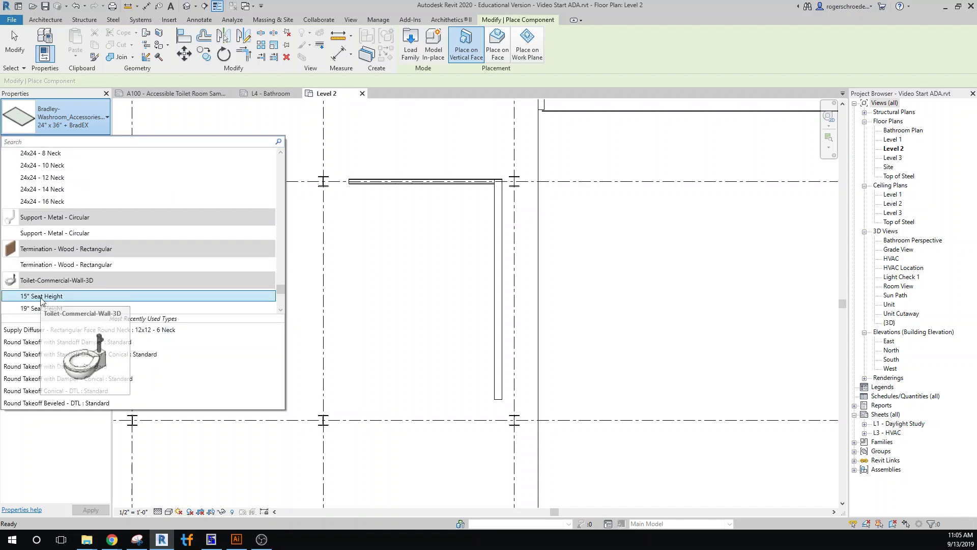
{"action": "left_click", "coordinate": [42, 296]}
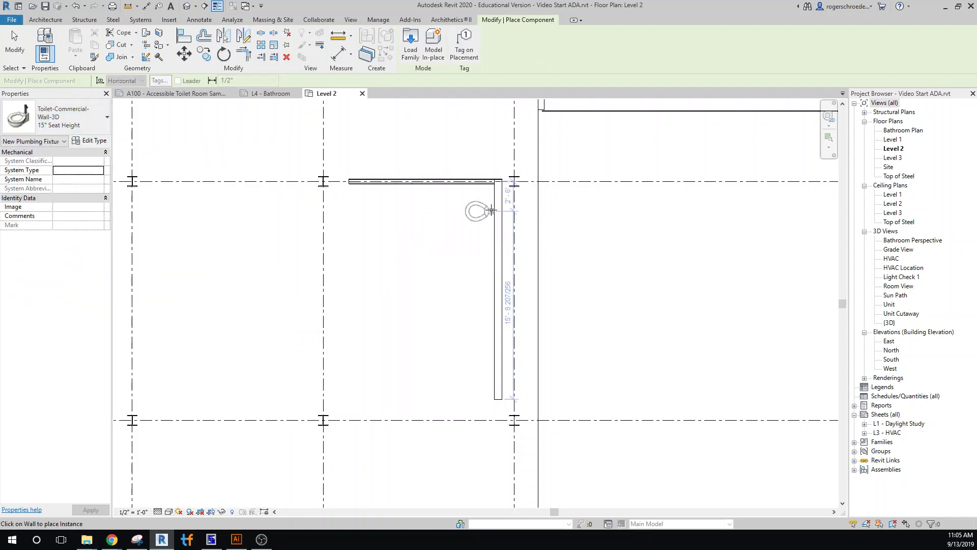
Place two toilets on the west face of the vertical wall, about 1'-6" and 5'-6" below the horizontal partition's centerline.
{"action": "scroll", "coordinate": [498, 200], "scroll_direction": "up", "scroll_amount": 3}
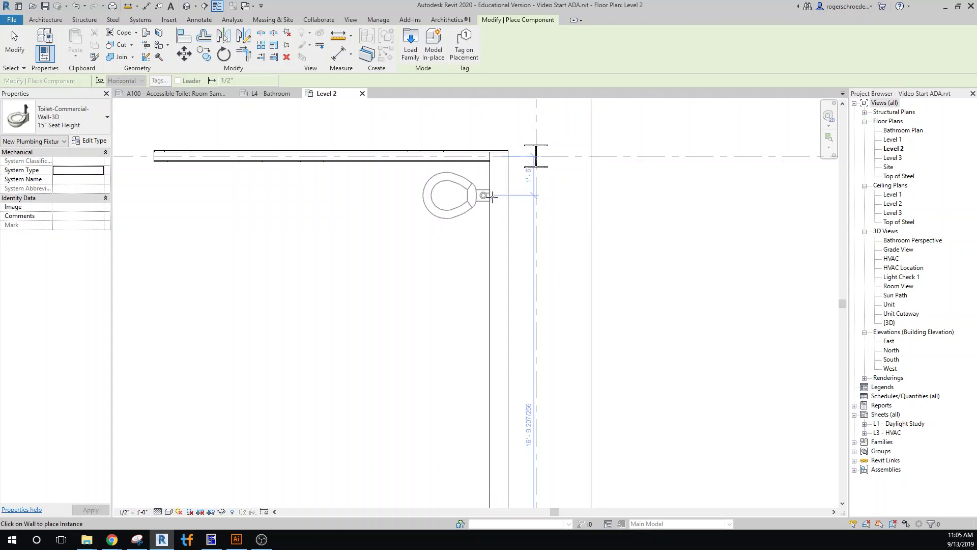
{"action": "left_click", "coordinate": [489, 255]}
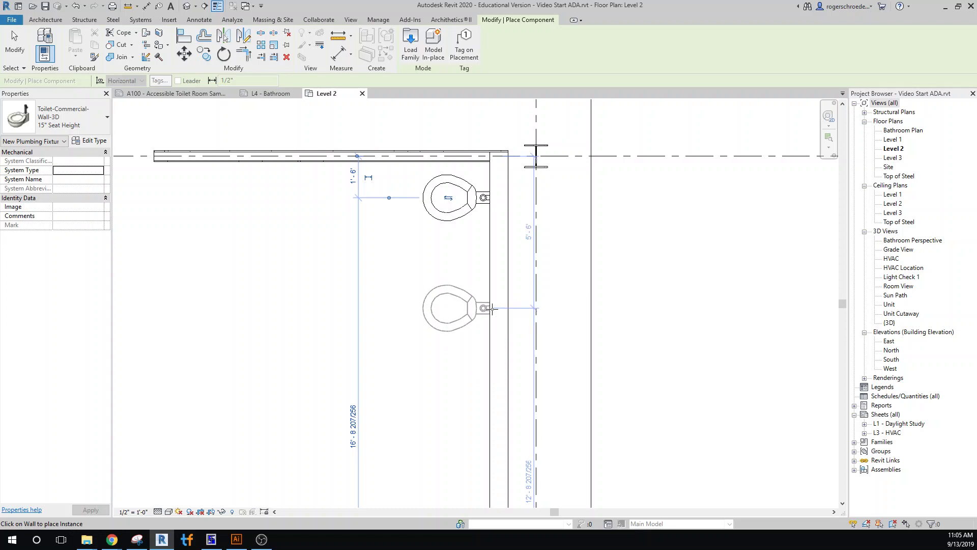
{"action": "left_click", "coordinate": [492, 308]}
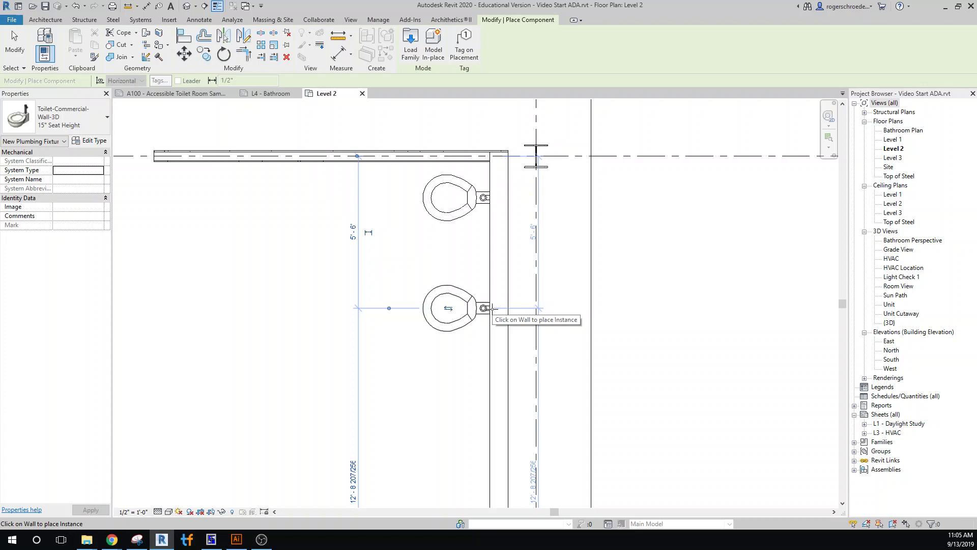
{"action": "left_click", "coordinate": [15, 46]}
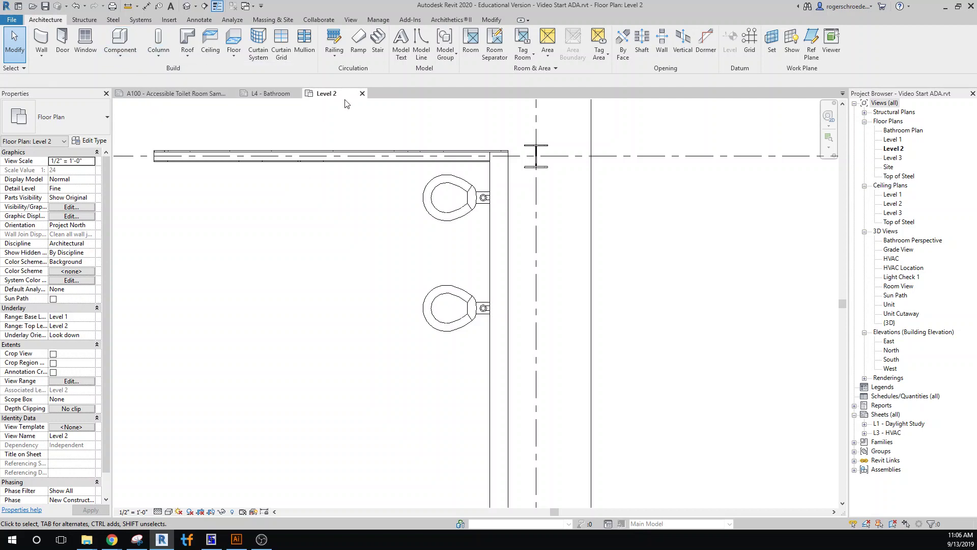
Switch to Chrome and open the Verge with WashBar Technology 1-Station page from Bradley's Handwashing products.
{"action": "left_click", "coordinate": [945, 7]}
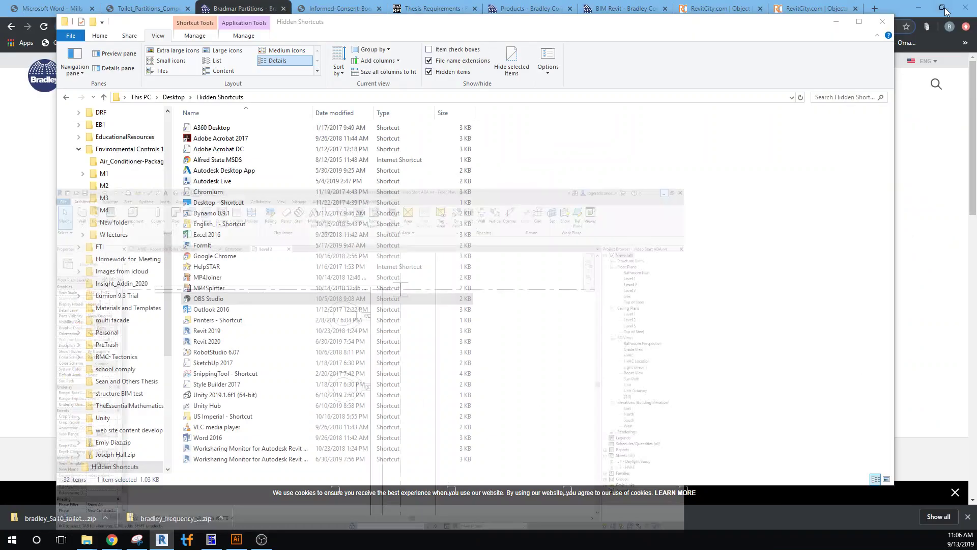
{"action": "left_click", "coordinate": [899, 11]}
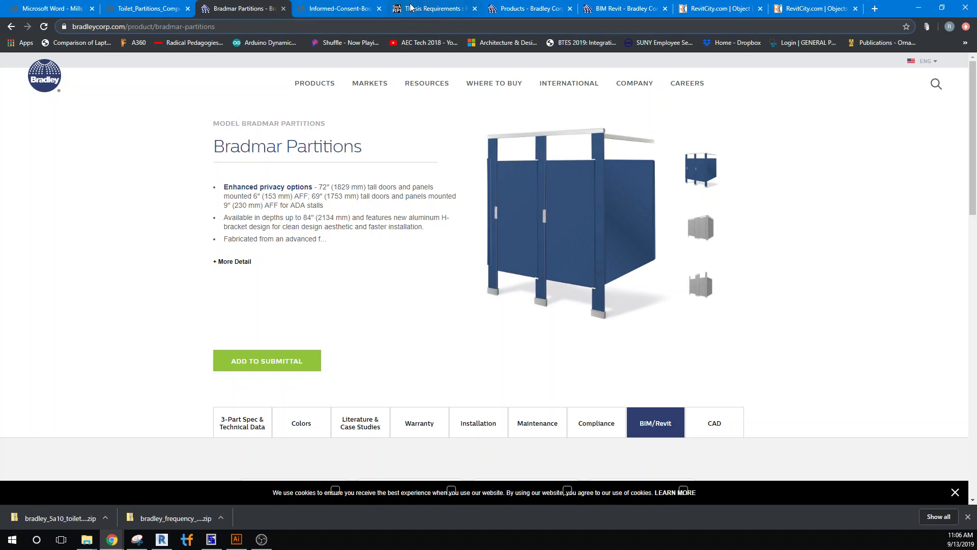
{"action": "left_click", "coordinate": [529, 10]}
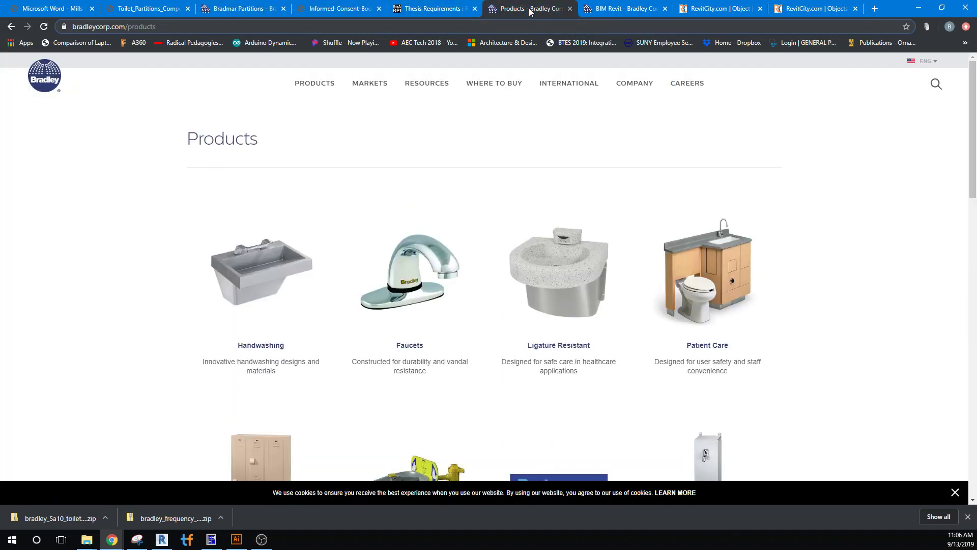
{"action": "left_click", "coordinate": [258, 347]}
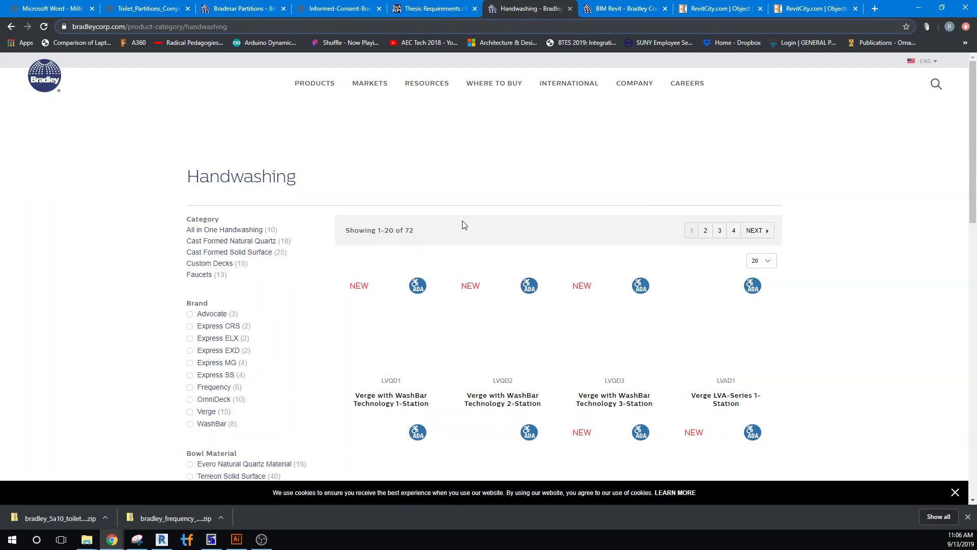
{"action": "scroll", "coordinate": [463, 220], "scroll_direction": "down", "scroll_amount": 1}
{"action": "scroll", "coordinate": [463, 220], "scroll_direction": "down", "scroll_amount": 4}
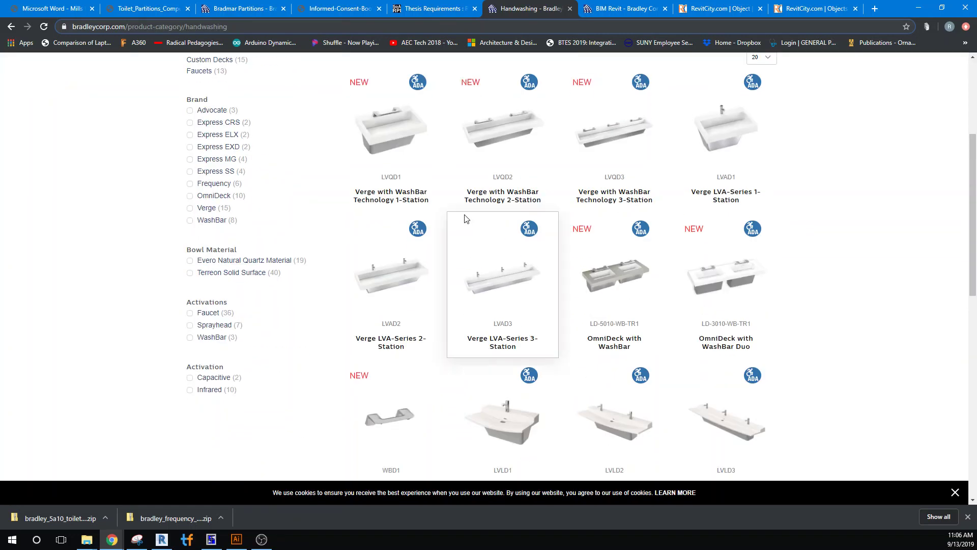
{"action": "left_click", "coordinate": [386, 198]}
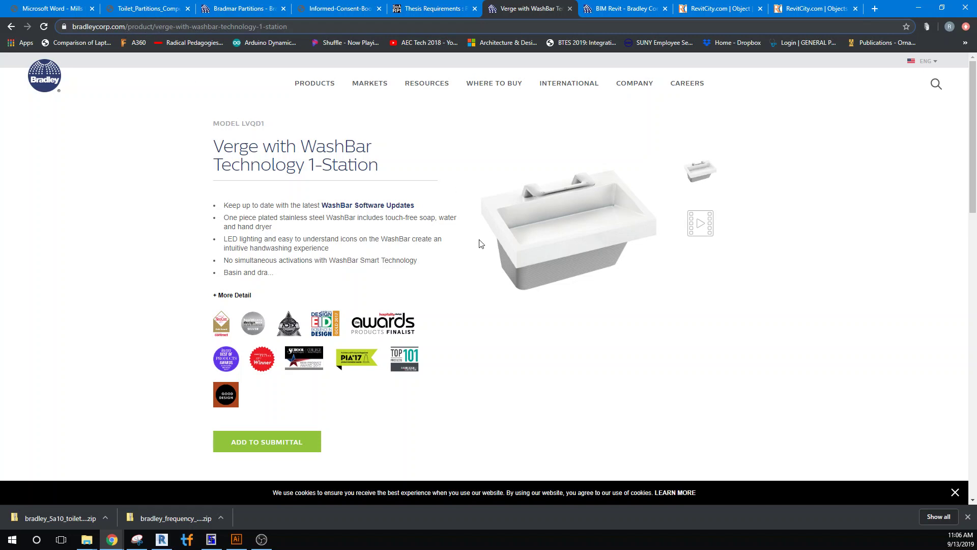
Examine the product's BIM/Revit downloads, including the Verge LVQD1 family, and go back to its overview.
{"action": "scroll", "coordinate": [493, 264], "scroll_direction": "down", "scroll_amount": 4}
{"action": "scroll", "coordinate": [493, 264], "scroll_direction": "up", "scroll_amount": 4}
{"action": "scroll", "coordinate": [492, 263], "scroll_direction": "down", "scroll_amount": 4}
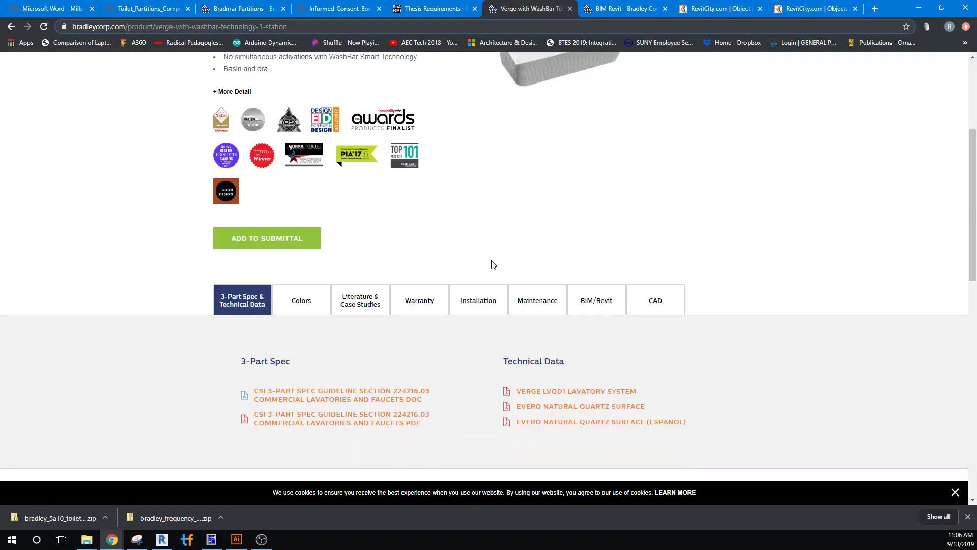
{"action": "left_click", "coordinate": [596, 304]}
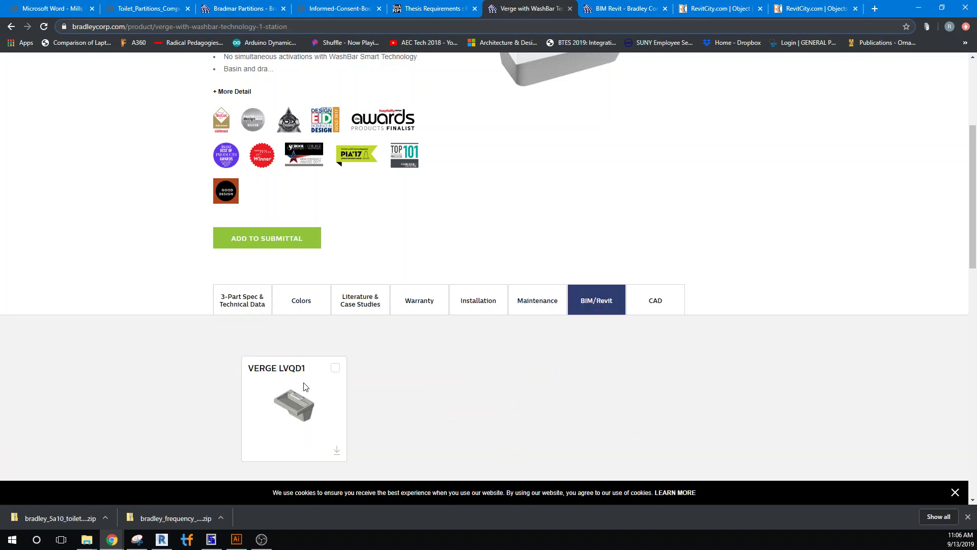
{"action": "left_click", "coordinate": [334, 369]}
{"action": "scroll", "coordinate": [514, 183], "scroll_direction": "up", "scroll_amount": 4}
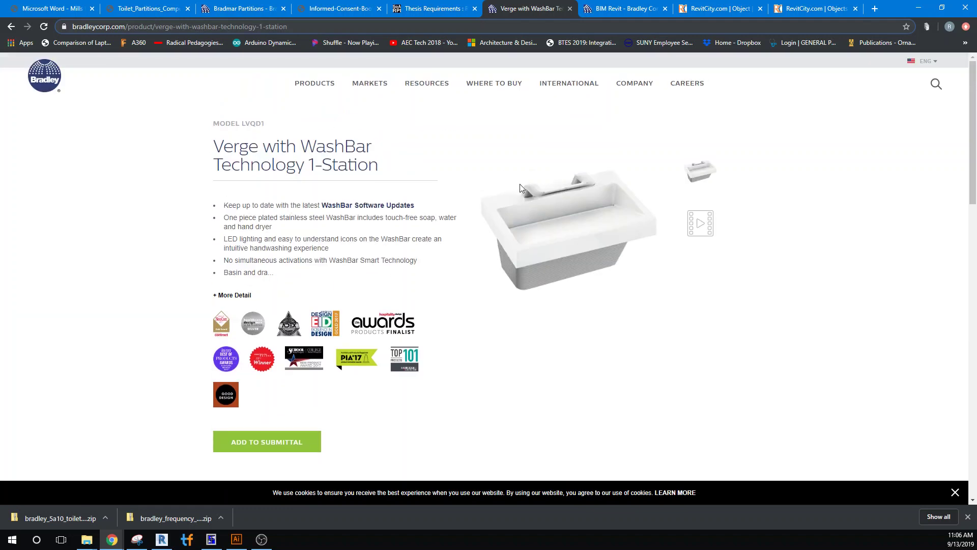
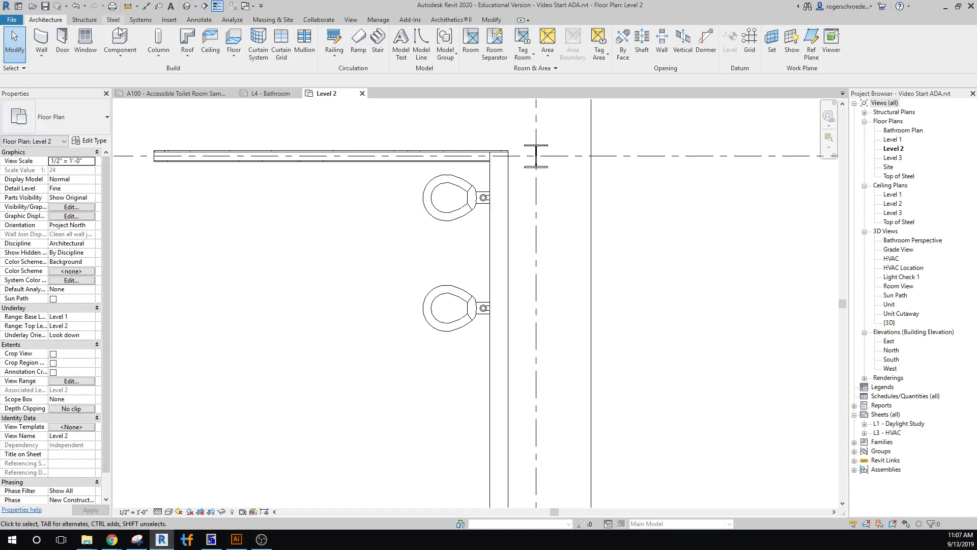
Back in Revit, place a Sink-Bradley_Corp-Frequency-FL-1H component on the vertical wall below the two toilets.
{"action": "left_click", "coordinate": [119, 40]}
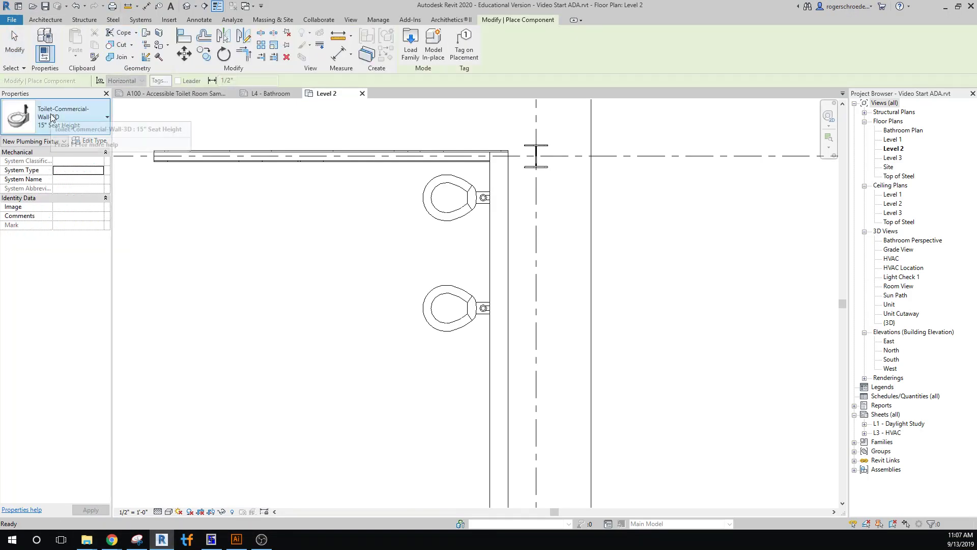
{"action": "left_click", "coordinate": [104, 116]}
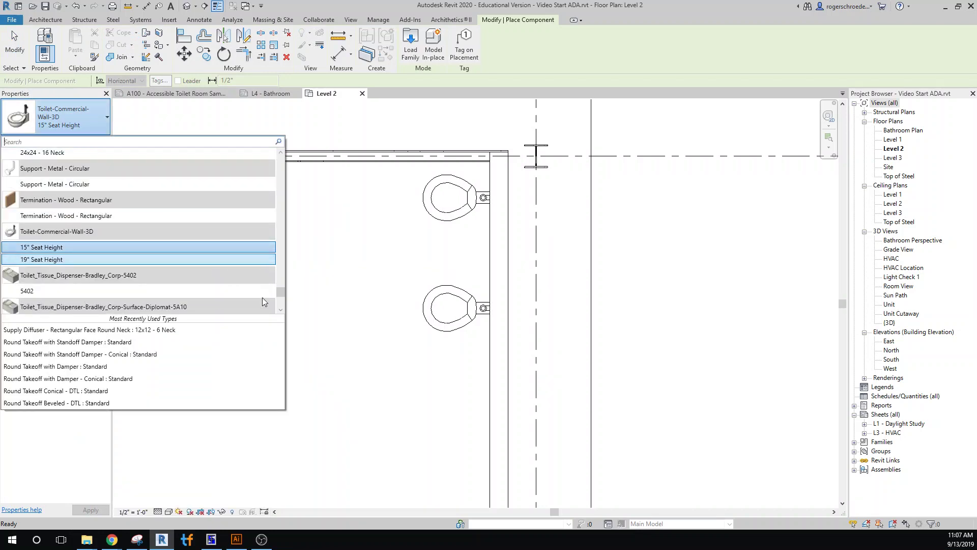
{"action": "left_click_drag", "start_coordinate": [282, 294], "coordinate": [282, 283]}
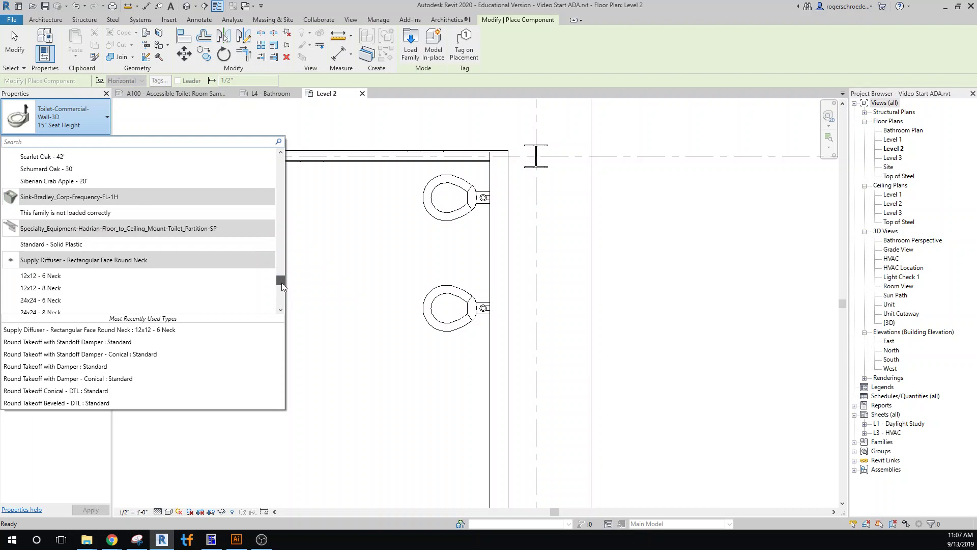
{"action": "left_click", "coordinate": [45, 213]}
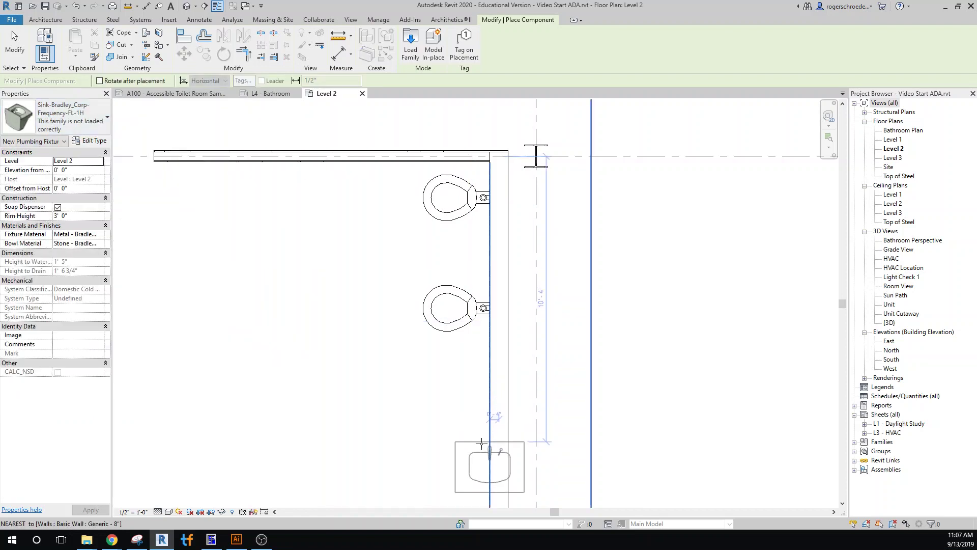
{"action": "middle_click_drag", "start_coordinate": [481, 443], "coordinate": [489, 224]}
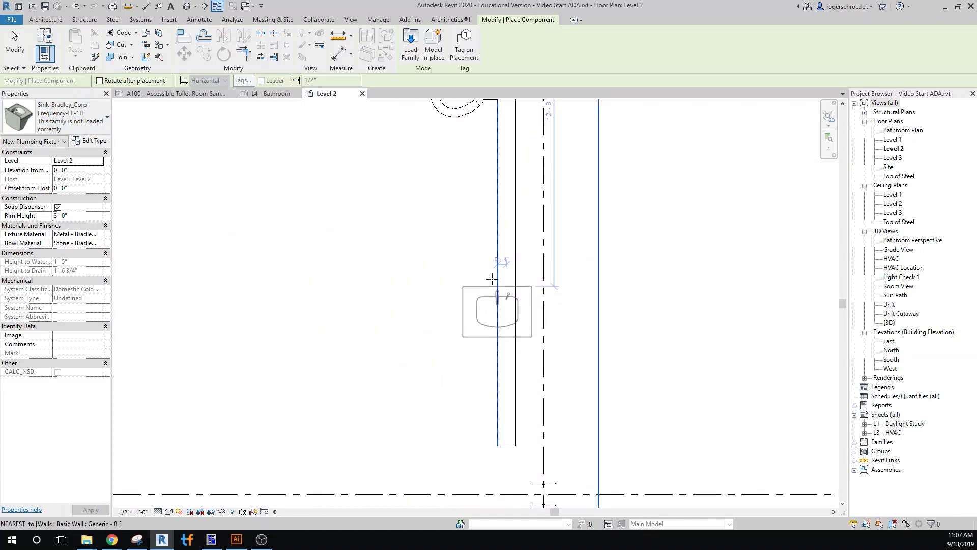
{"action": "left_click", "coordinate": [492, 263]}
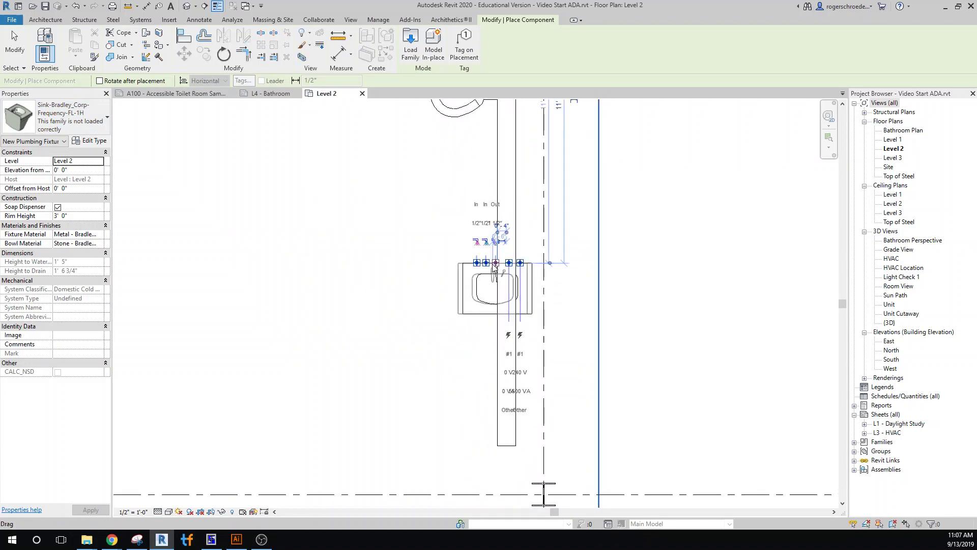
Rotate the sink 90 degrees clockwise so its faucet side faces east, and finish placing components.
{"action": "left_click", "coordinate": [224, 53]}
{"action": "left_click", "coordinate": [424, 289]}
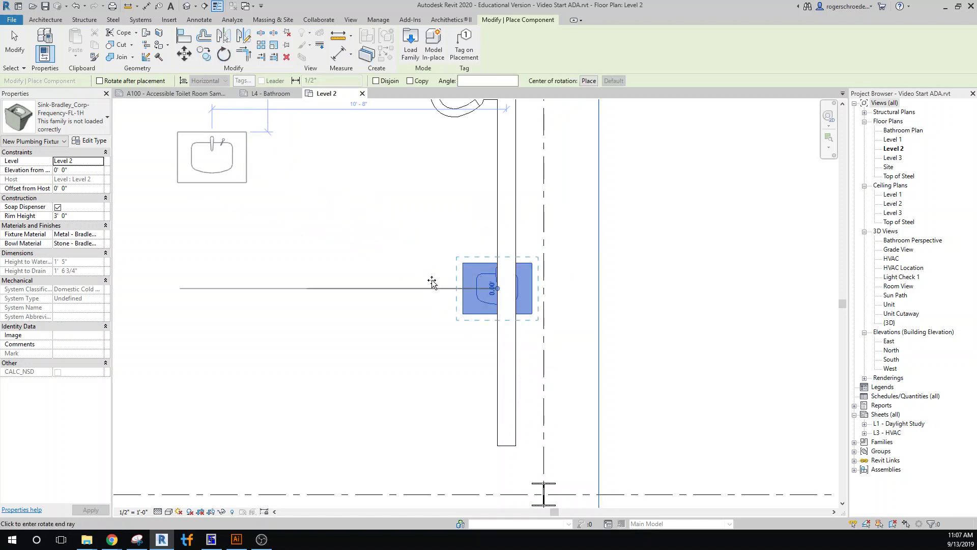
{"action": "left_click", "coordinate": [498, 225]}
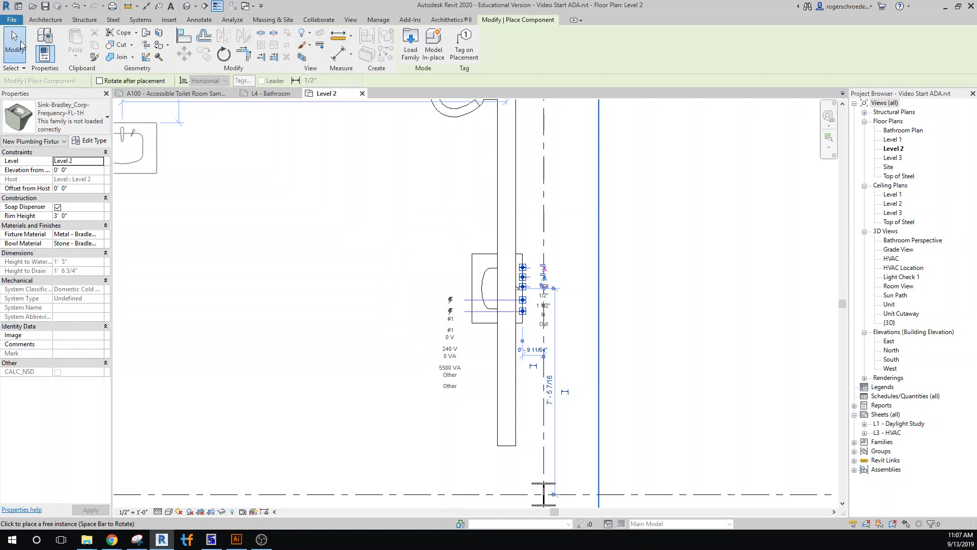
{"action": "left_click", "coordinate": [14, 41]}
Move the sink clear of the vertical wall and set its back edge flush against the wall's west face.
{"action": "left_click_drag", "start_coordinate": [498, 288], "coordinate": [408, 294]}
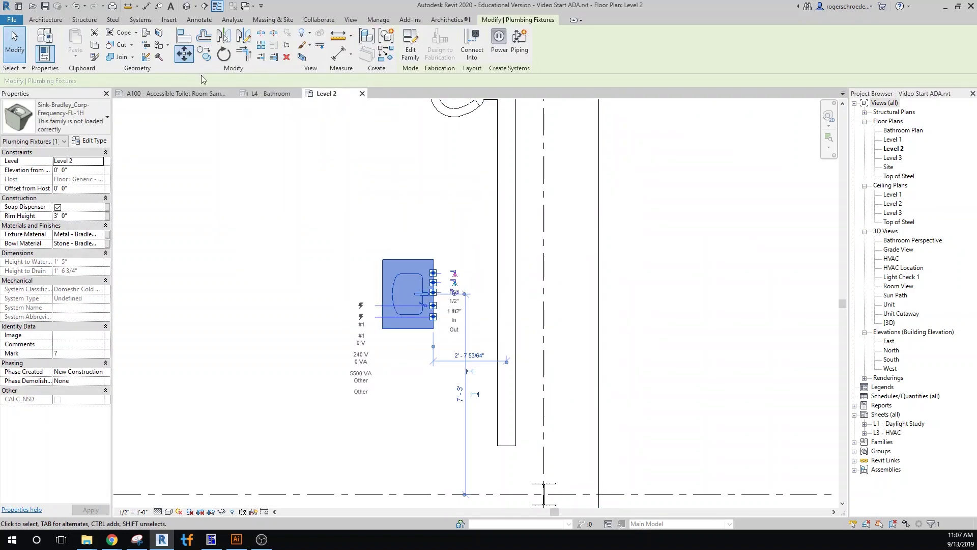
{"action": "left_click", "coordinate": [184, 54]}
{"action": "left_click", "coordinate": [433, 299]}
{"action": "key", "text": "Escape"}
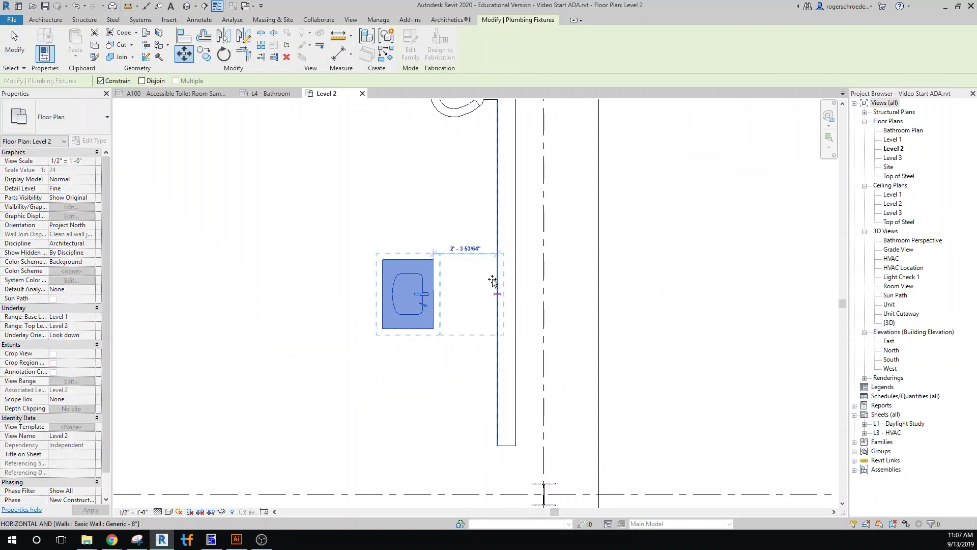
{"action": "key", "text": "ctrl+z"}
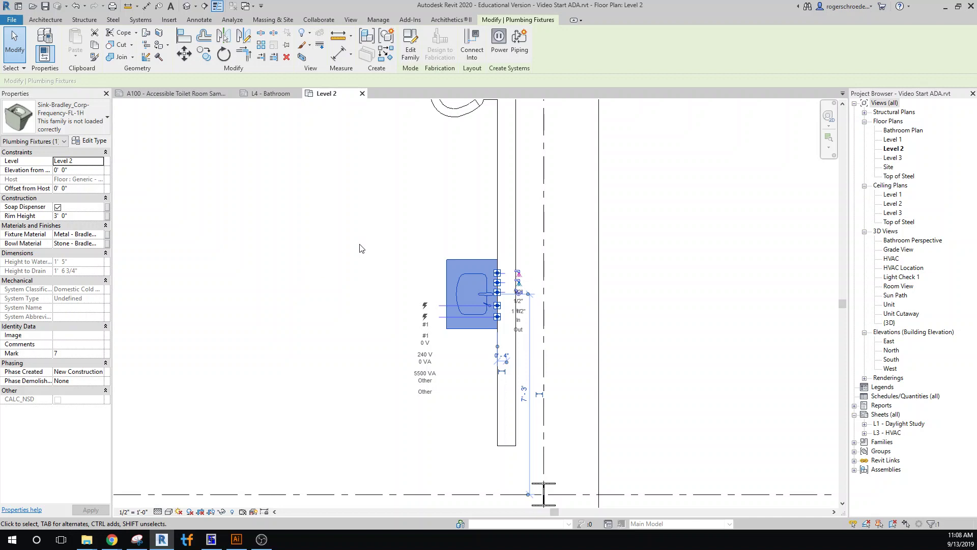
{"action": "left_click", "coordinate": [376, 219]}
Review the fixture layout and the A100 Accessible Toilet Room Sample sheet, and switch to the Bradley product page in Chrome.
{"action": "scroll", "coordinate": [387, 239], "scroll_direction": "down", "scroll_amount": 2}
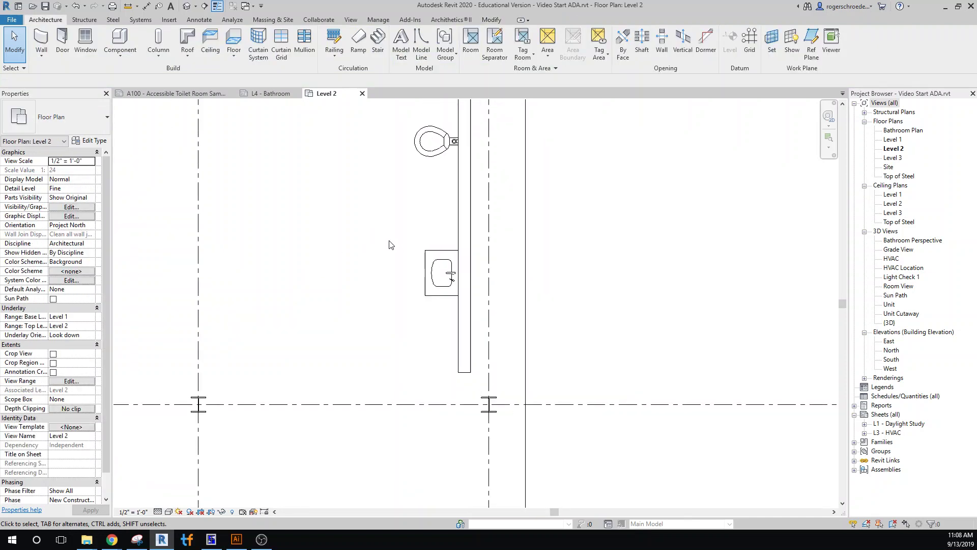
{"action": "middle_click_drag", "start_coordinate": [390, 245], "coordinate": [428, 388]}
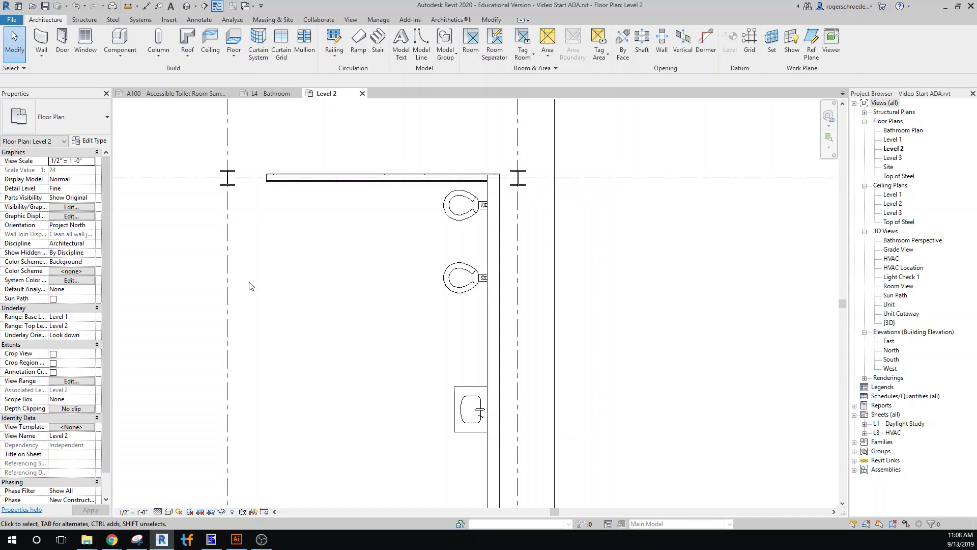
{"action": "left_click", "coordinate": [176, 95]}
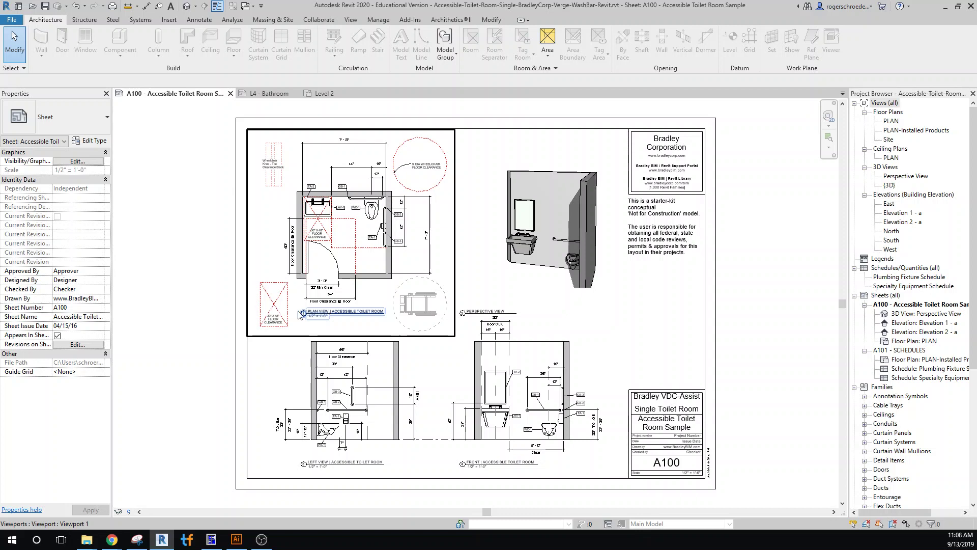
{"action": "left_click", "coordinate": [945, 8]}
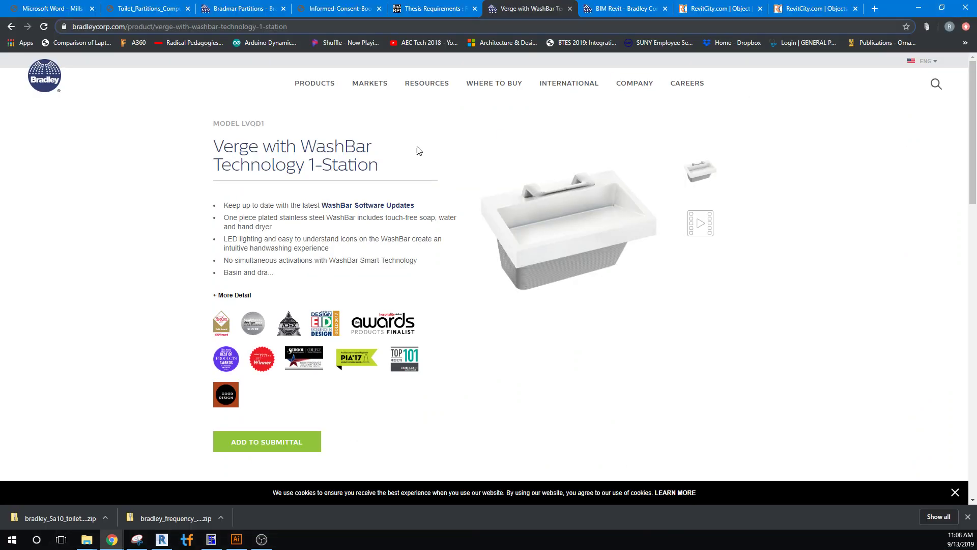
Review the Grab Bars - Toilet page on RevitCity, and return to the Level 2 floor plan in Revit.
{"action": "left_click", "coordinate": [716, 8]}
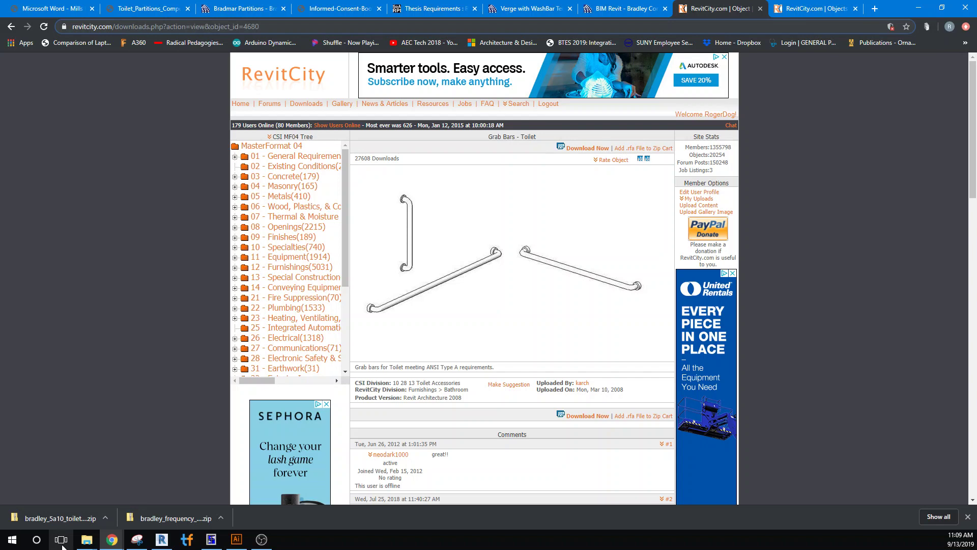
{"action": "left_click", "coordinate": [161, 539]}
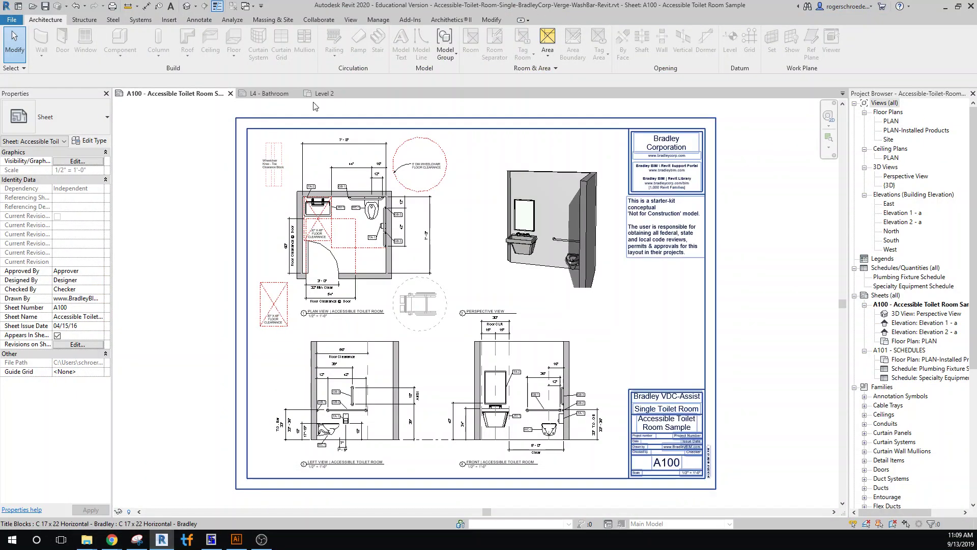
{"action": "left_click", "coordinate": [326, 96]}
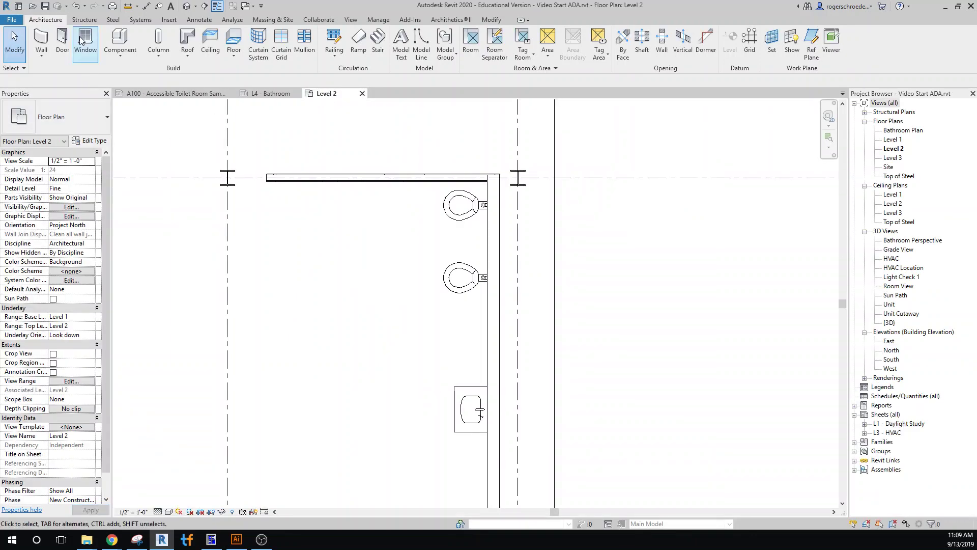
Place a Grab_Bars_Toilet component of type Bathtub across the horizontal wall, just west of the upper toilet.
{"action": "left_click", "coordinate": [122, 55]}
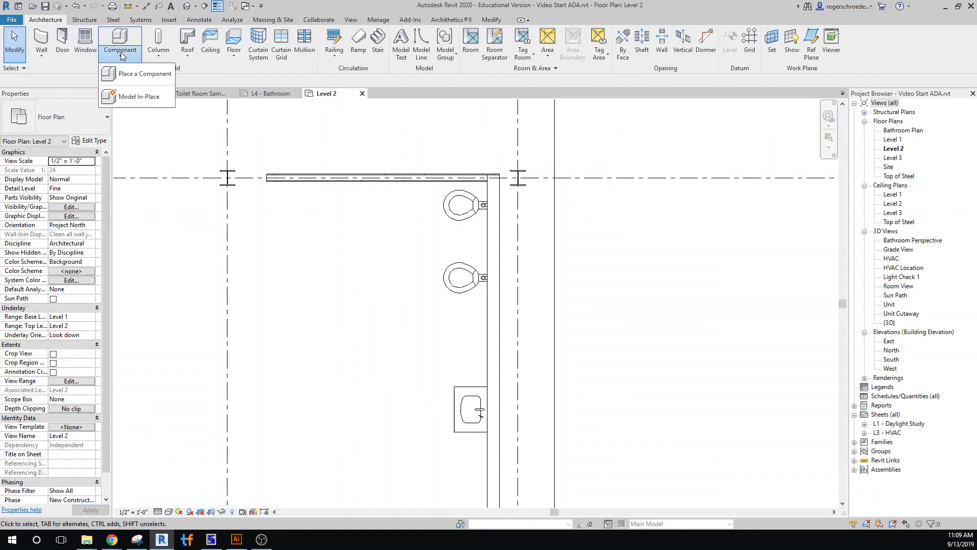
{"action": "left_click", "coordinate": [125, 75]}
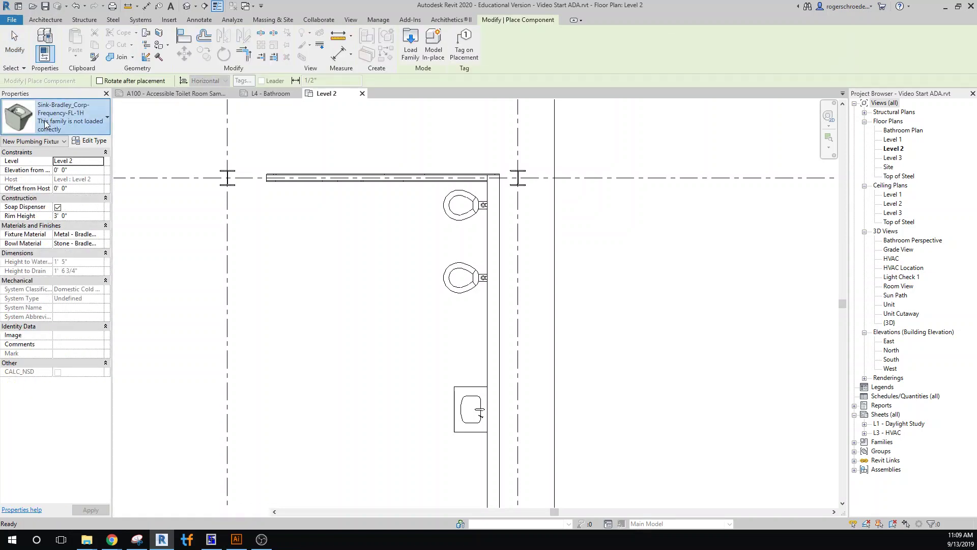
{"action": "left_click", "coordinate": [46, 123]}
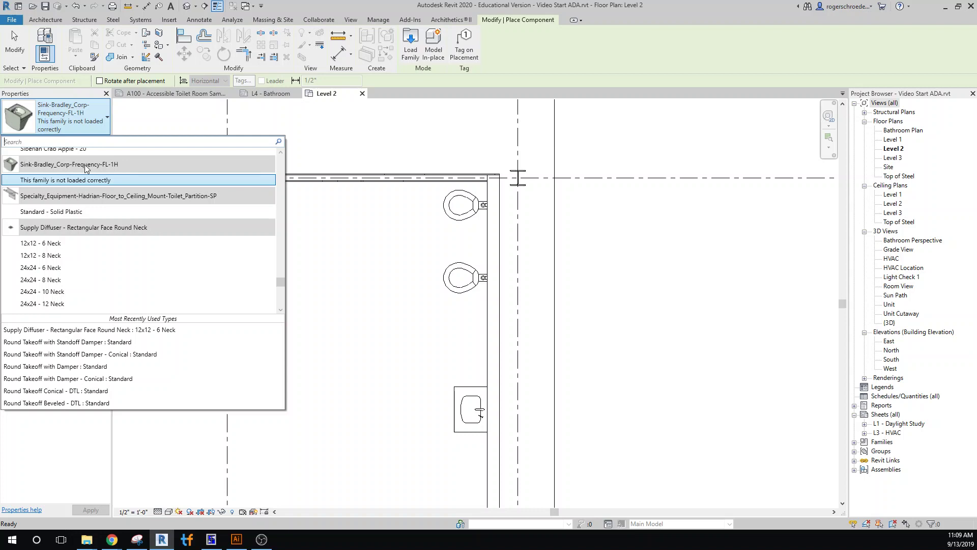
{"action": "left_click_drag", "start_coordinate": [280, 283], "coordinate": [279, 169]}
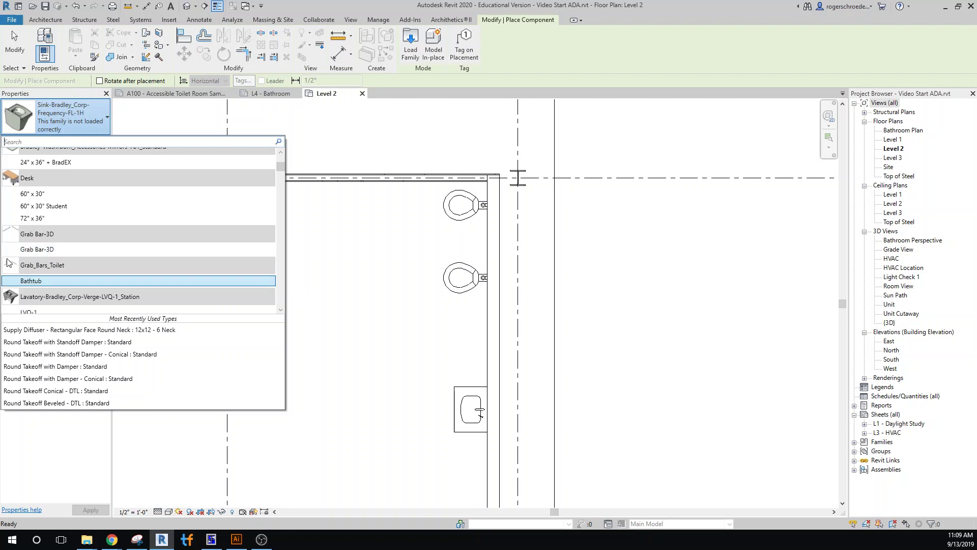
{"action": "left_click", "coordinate": [31, 283]}
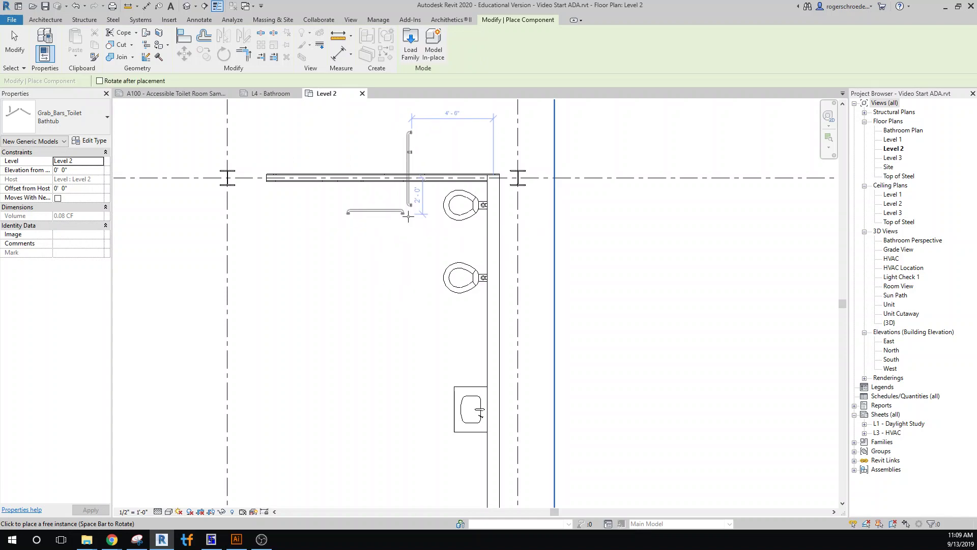
{"action": "left_click", "coordinate": [408, 215]}
{"action": "left_click", "coordinate": [14, 51]}
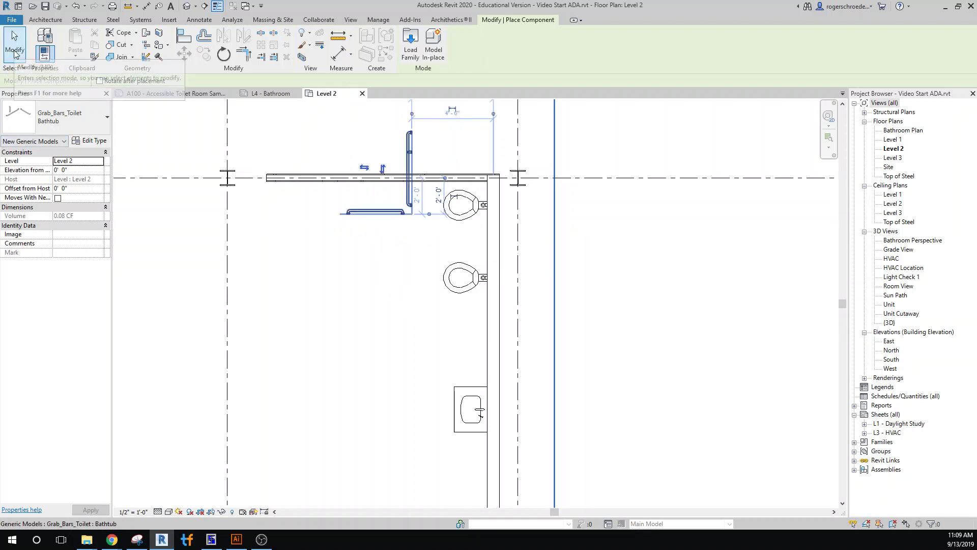
Rotate the grab bars 90 degrees counterclockwise so their corner points northeast, and finish placing components.
{"action": "left_click", "coordinate": [224, 55]}
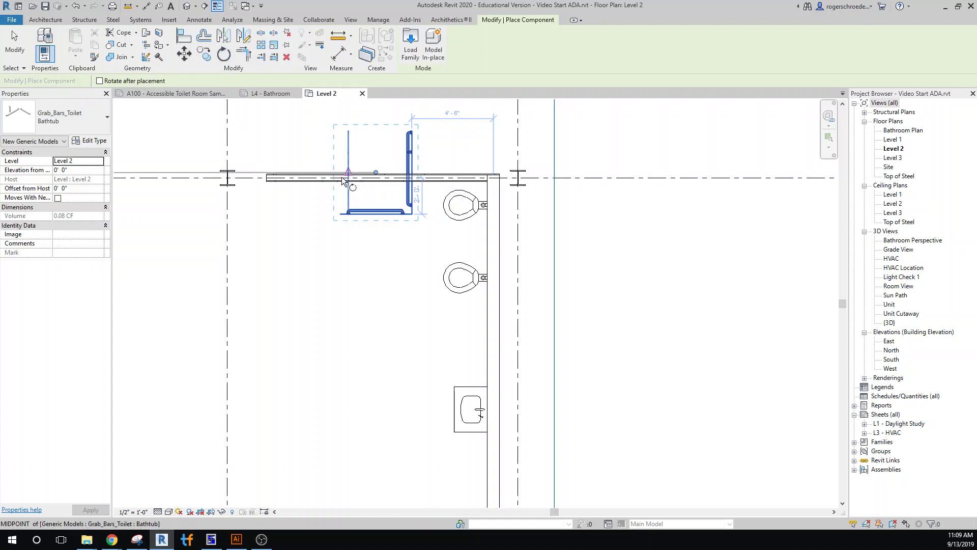
{"action": "left_click", "coordinate": [239, 172]}
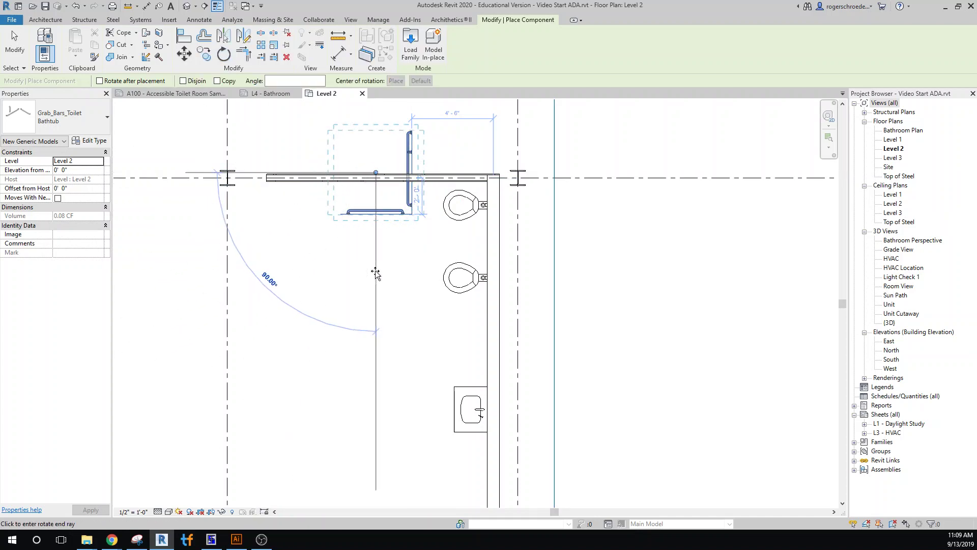
{"action": "left_click", "coordinate": [375, 275]}
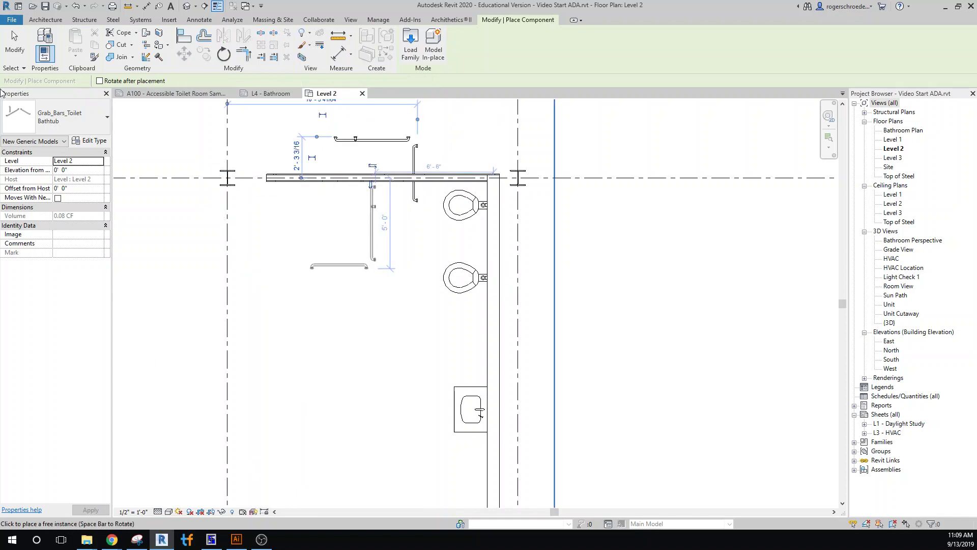
{"action": "left_click", "coordinate": [12, 43]}
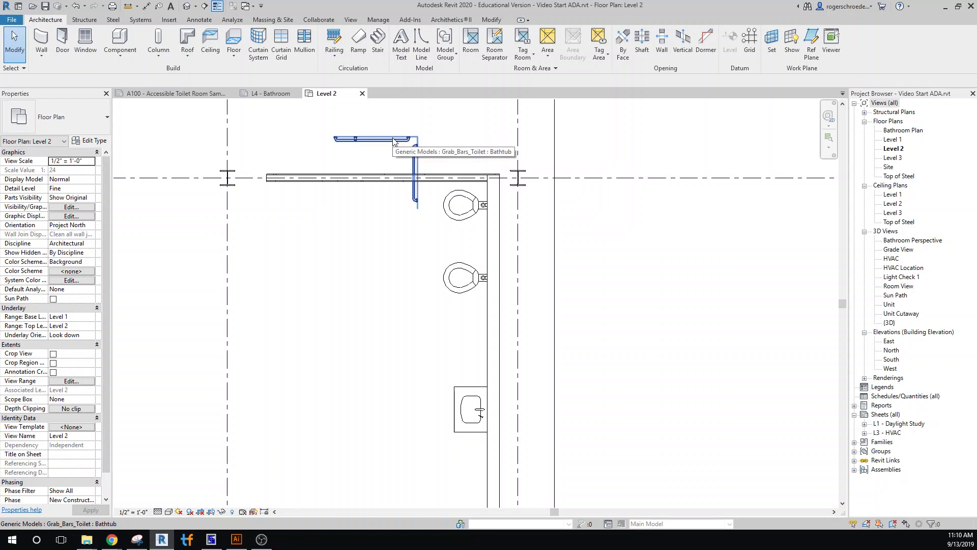
Move the grab bars south of the horizontal wall and set their short bar flush against the vertical wall's west face.
{"action": "left_click_drag", "start_coordinate": [393, 142], "coordinate": [394, 211]}
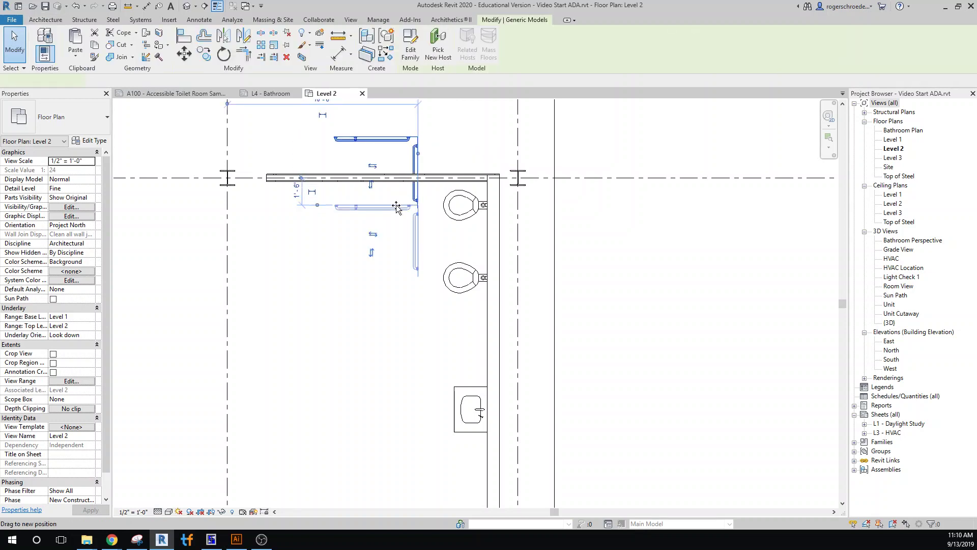
{"action": "left_click", "coordinate": [185, 54]}
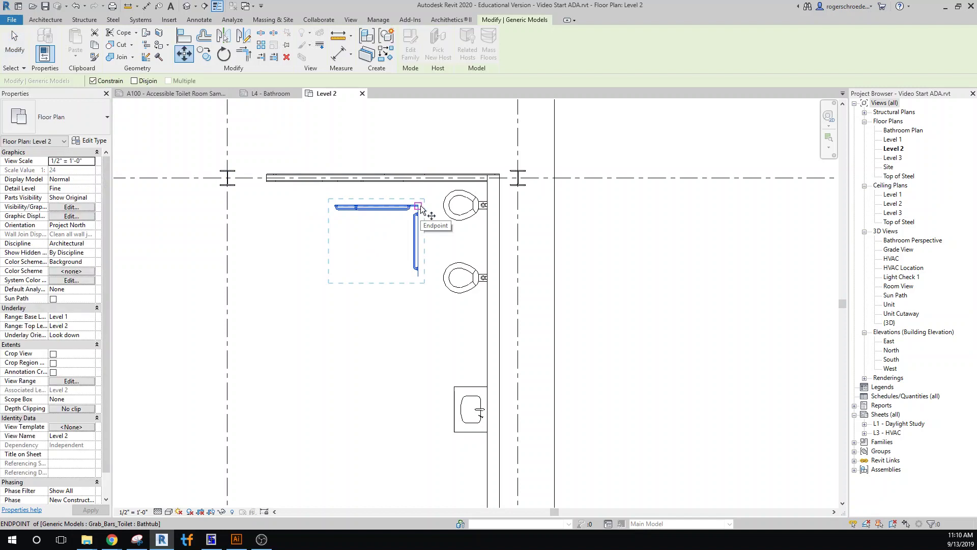
{"action": "left_click", "coordinate": [418, 206]}
{"action": "scroll", "coordinate": [417, 206], "scroll_direction": "up", "scroll_amount": 4}
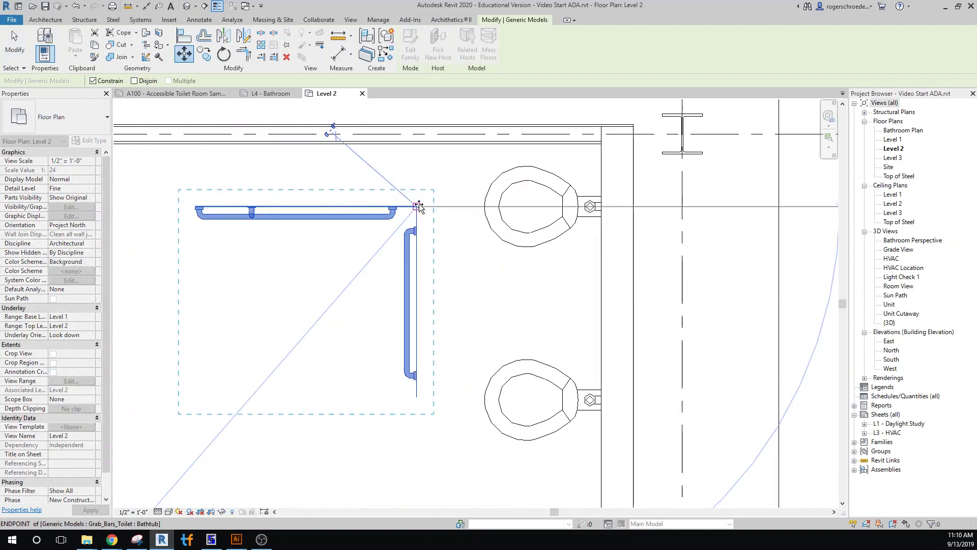
{"action": "scroll", "coordinate": [420, 205], "scroll_direction": "up", "scroll_amount": 2}
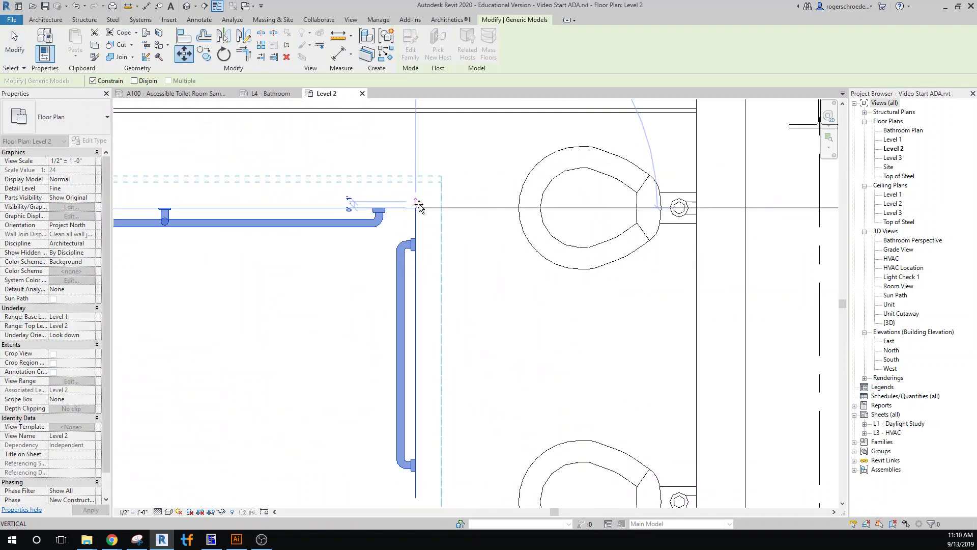
{"action": "left_click", "coordinate": [693, 116]}
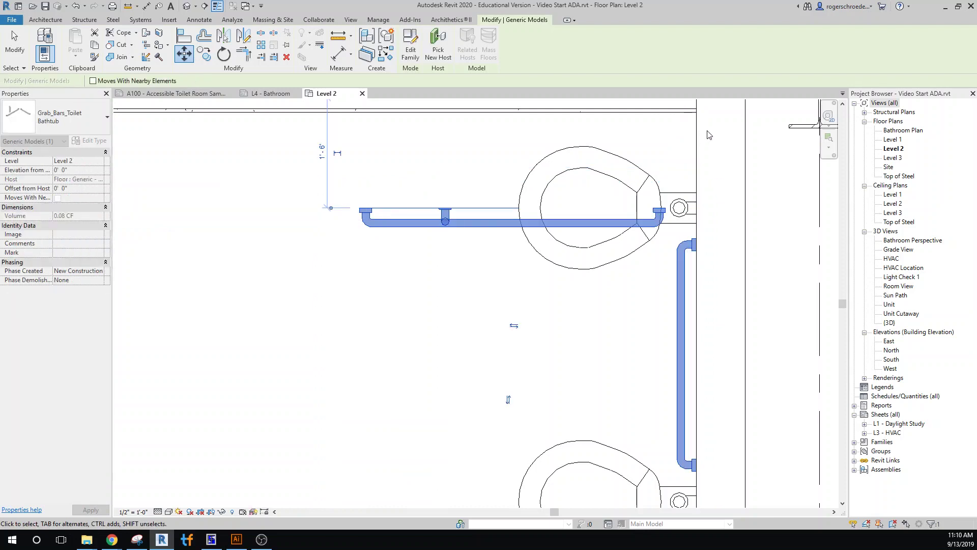
Move the grab bars north along the vertical wall until the long bar sits flush against the horizontal wall's south face.
{"action": "left_click", "coordinate": [184, 53]}
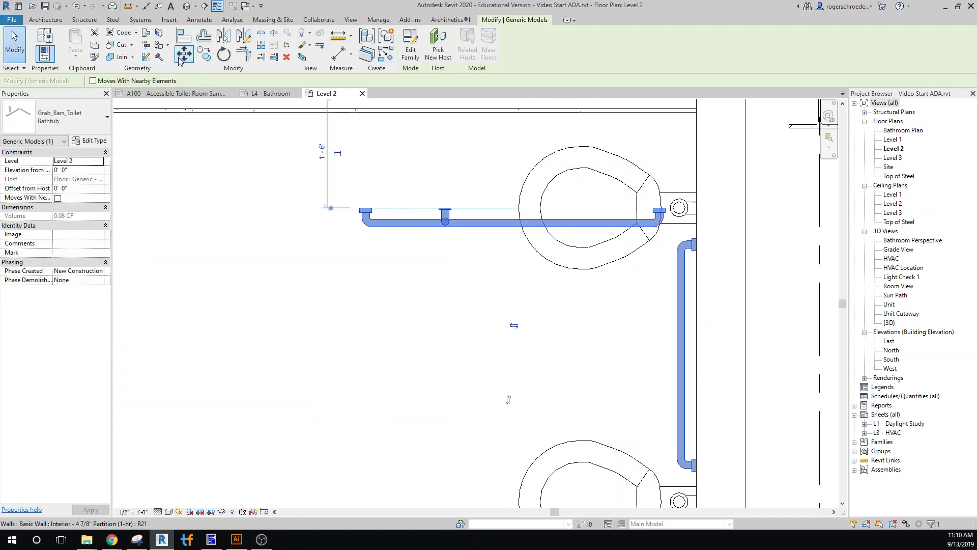
{"action": "left_click", "coordinate": [696, 213]}
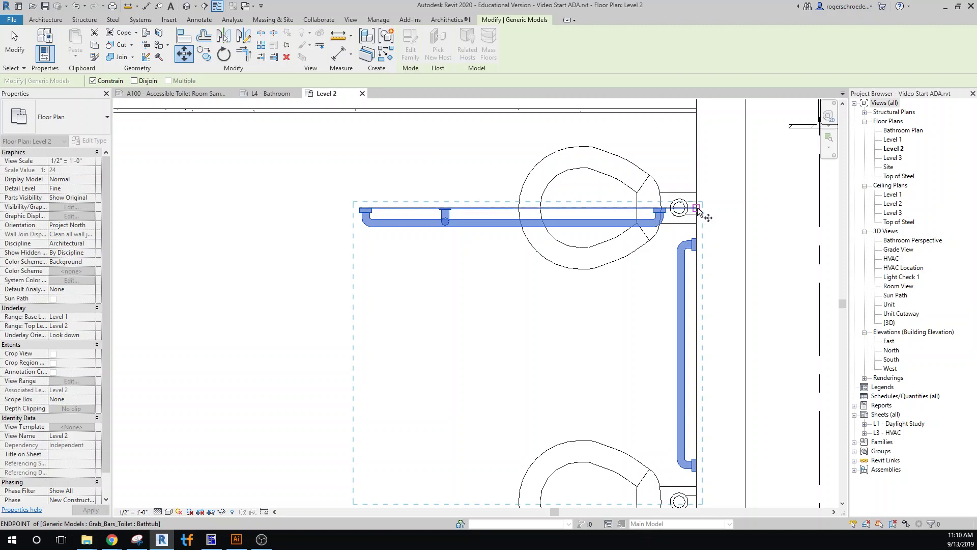
{"action": "left_click", "coordinate": [696, 117]}
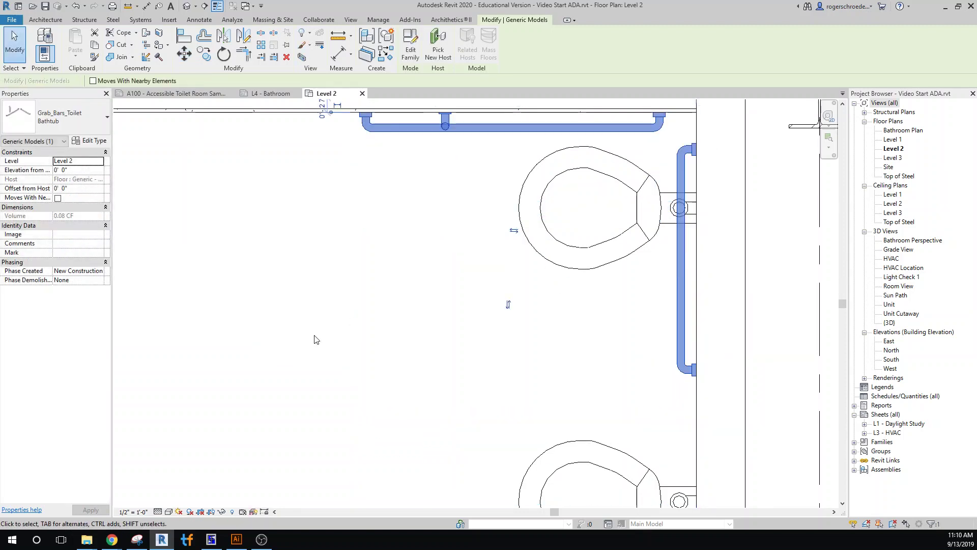
Review the grab bars in plan, open the {3D} view to check them beside the toilets, and deselect them.
{"action": "scroll", "coordinate": [318, 339], "scroll_direction": "down", "scroll_amount": 1}
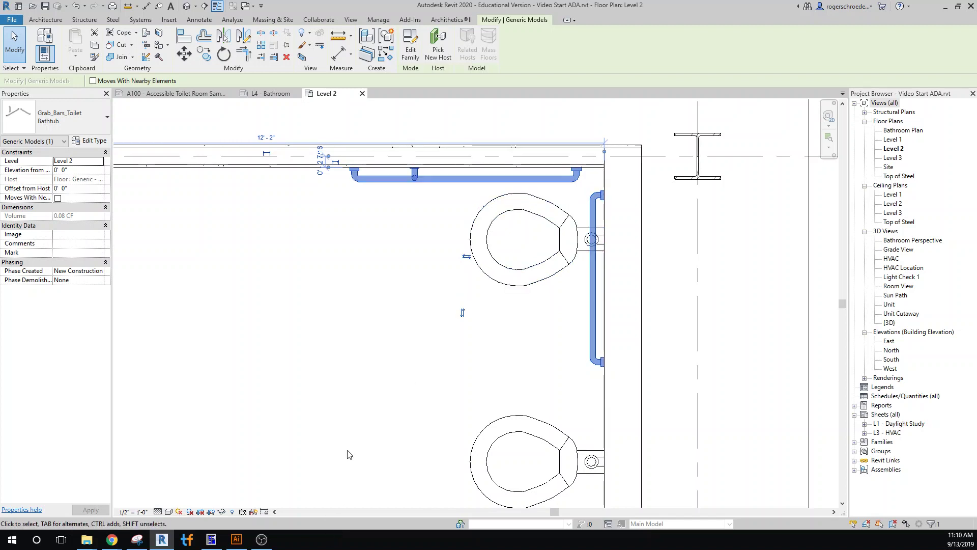
{"action": "scroll", "coordinate": [330, 410], "scroll_direction": "down", "scroll_amount": 2}
{"action": "middle_click_drag", "start_coordinate": [331, 408], "coordinate": [591, 316]}
{"action": "scroll", "coordinate": [592, 315], "scroll_direction": "down", "scroll_amount": 1}
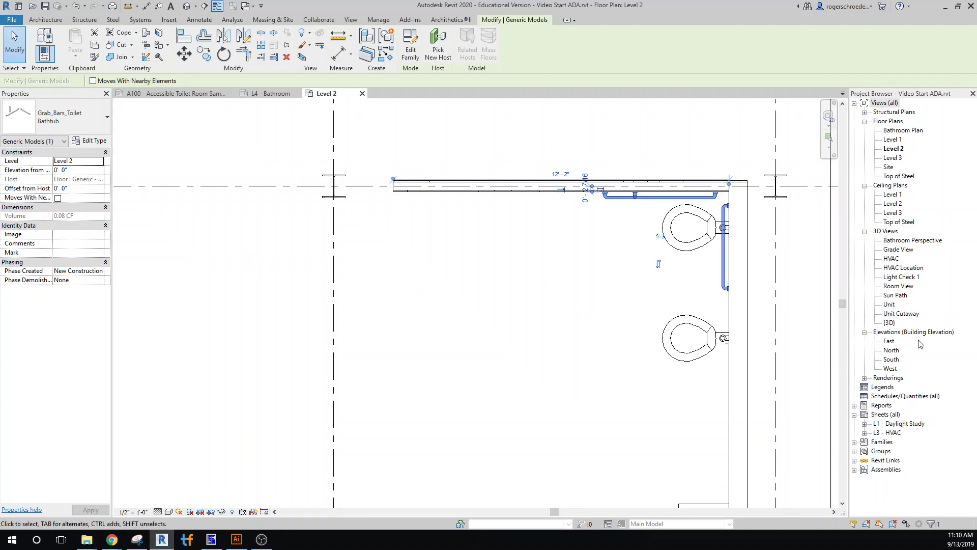
{"action": "double_click", "coordinate": [888, 322]}
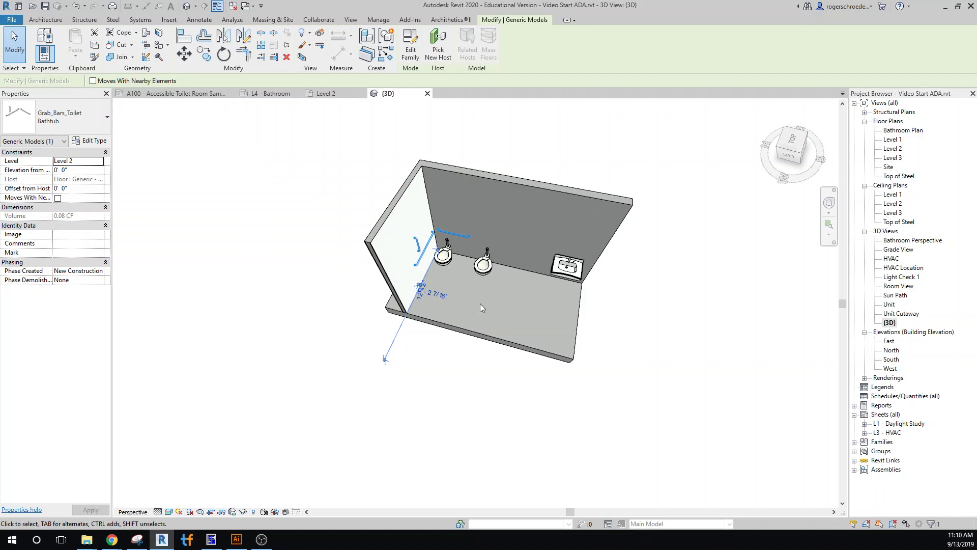
{"action": "left_click", "coordinate": [253, 353]}
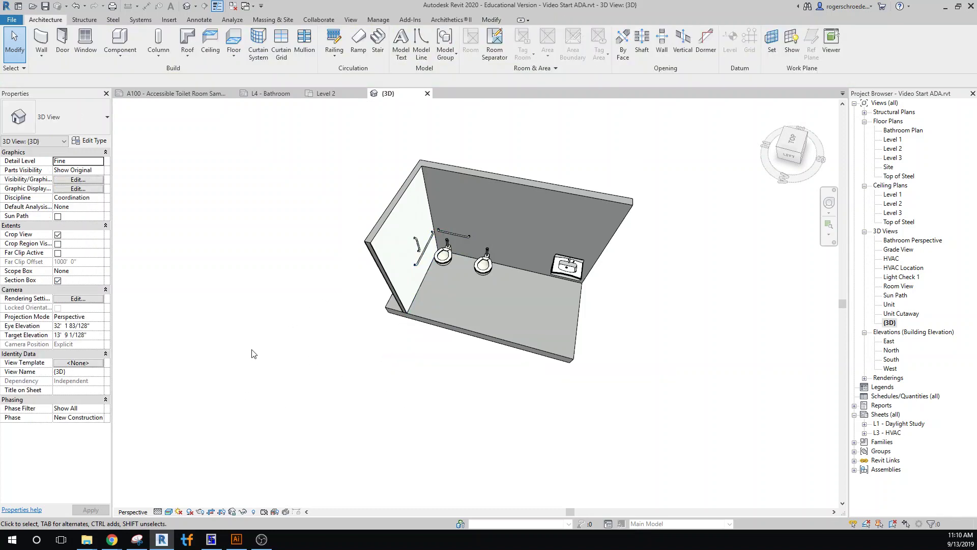